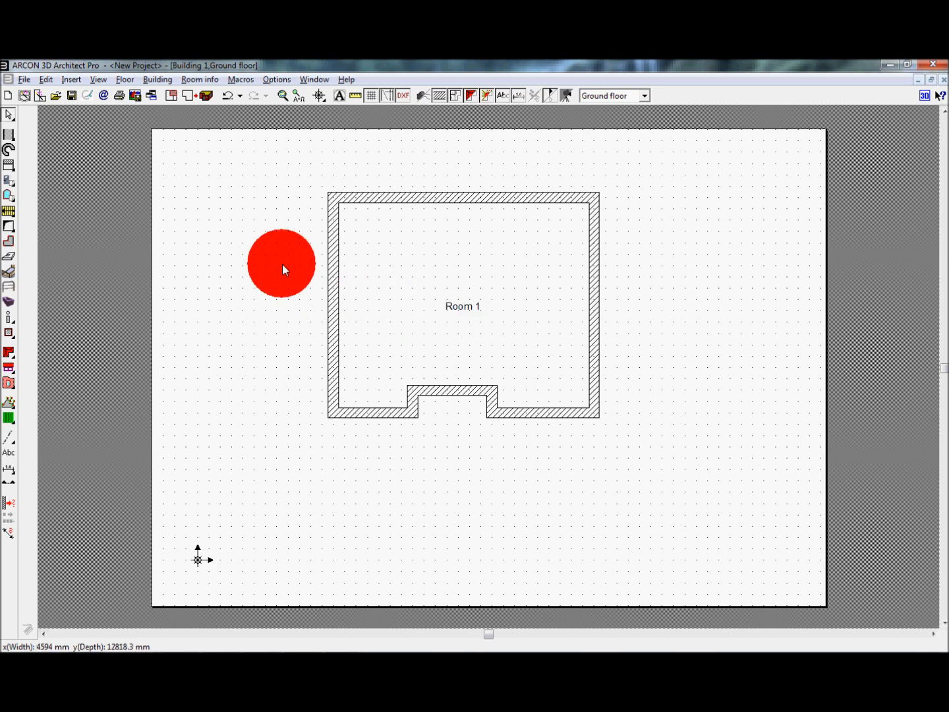
pyautogui.click(11, 182)
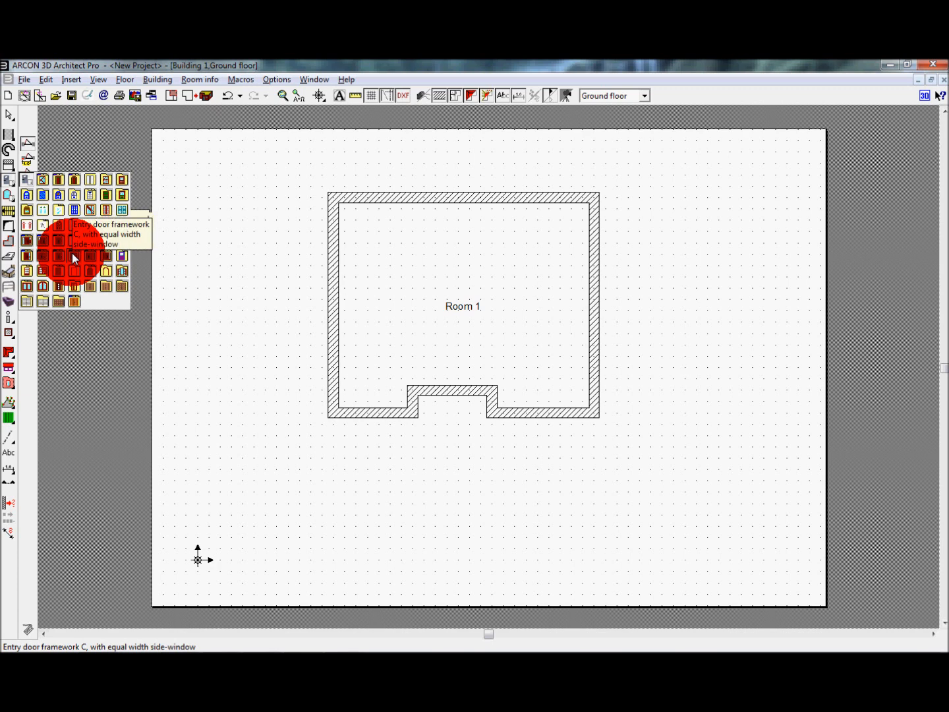
pyautogui.click(11, 198)
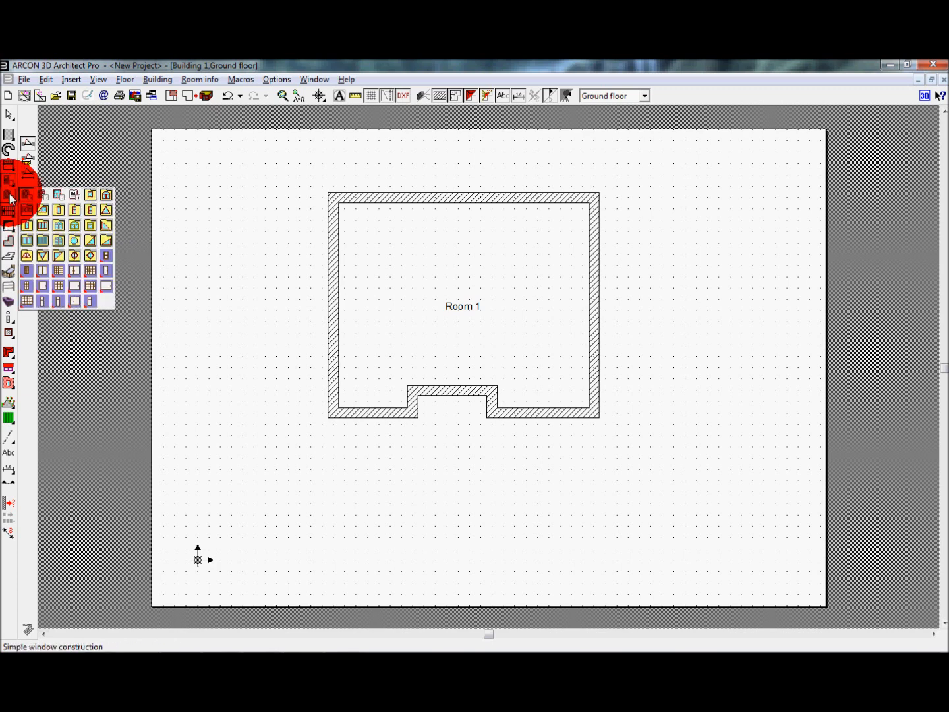
pyautogui.click(41, 225)
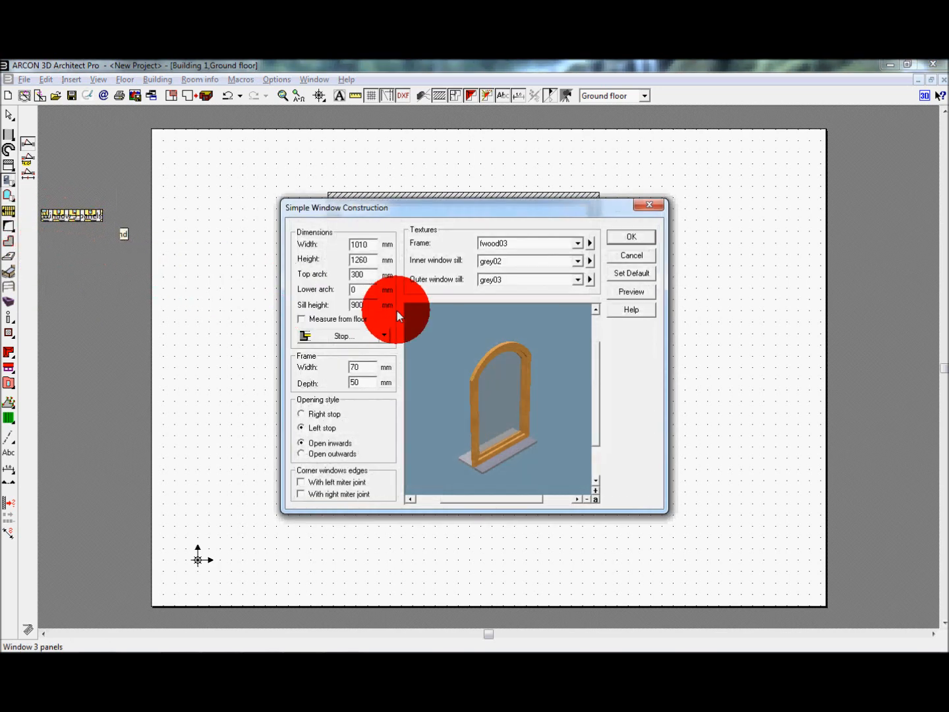
pyautogui.moveTo(548, 345); pyautogui.dragTo(509, 323)
pyautogui.click(590, 271)
pyautogui.click(624, 256)
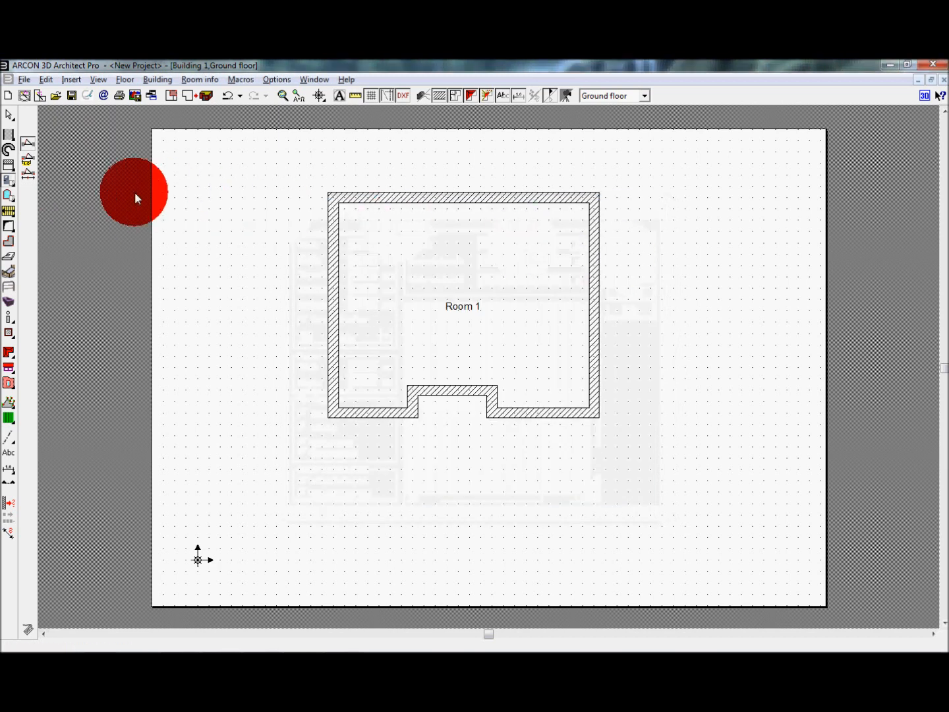
# Step: Choose the entry door framework C with two side-windows and open its settings
pyautogui.click(9, 187)
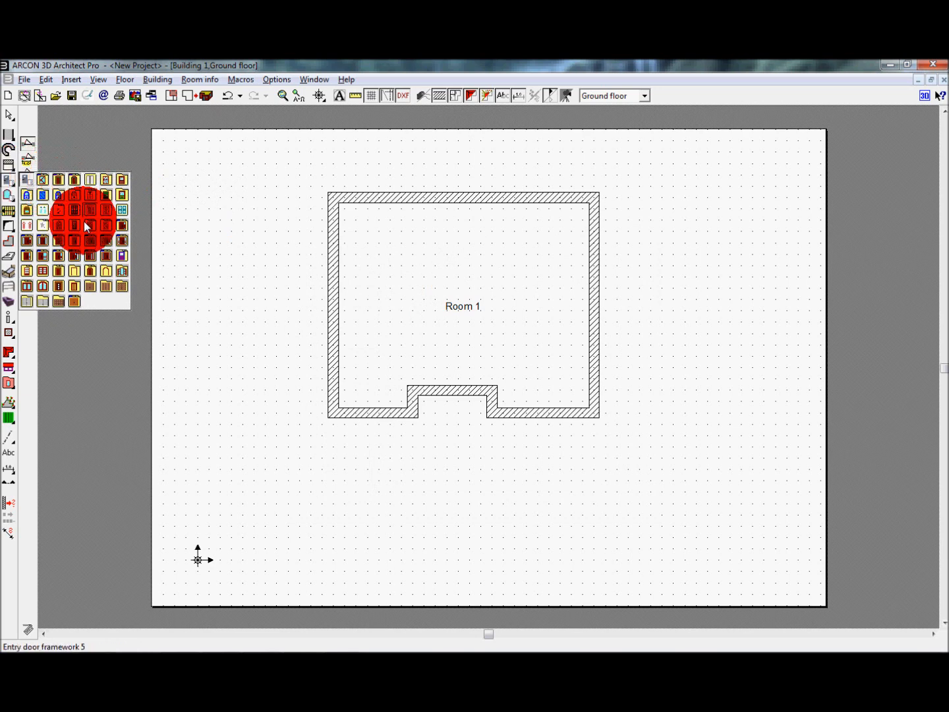
pyautogui.click(111, 259)
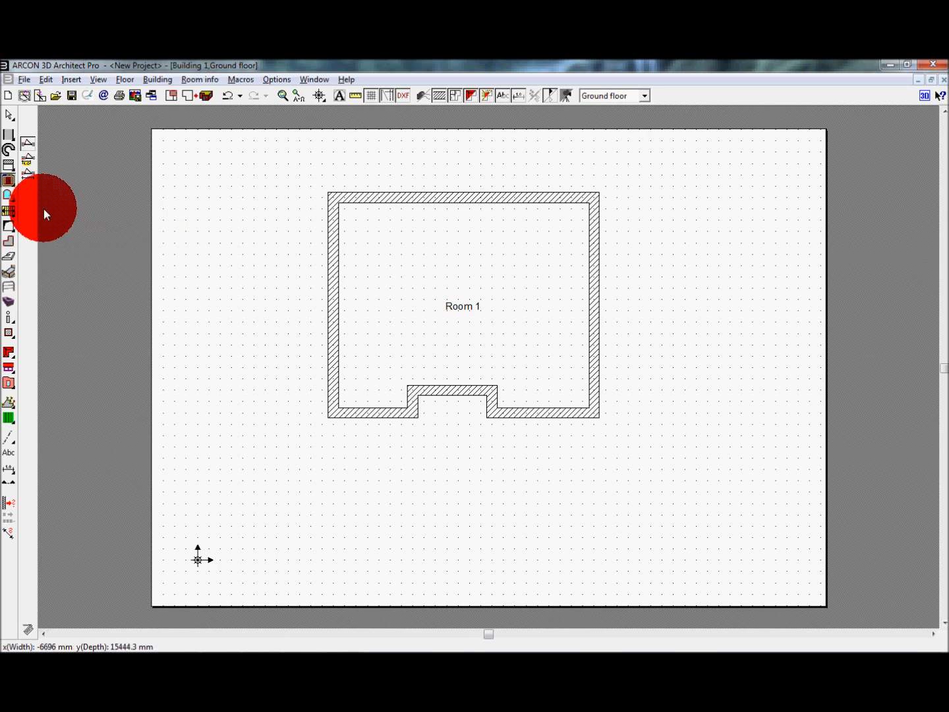
pyautogui.doubleClick(9, 184)
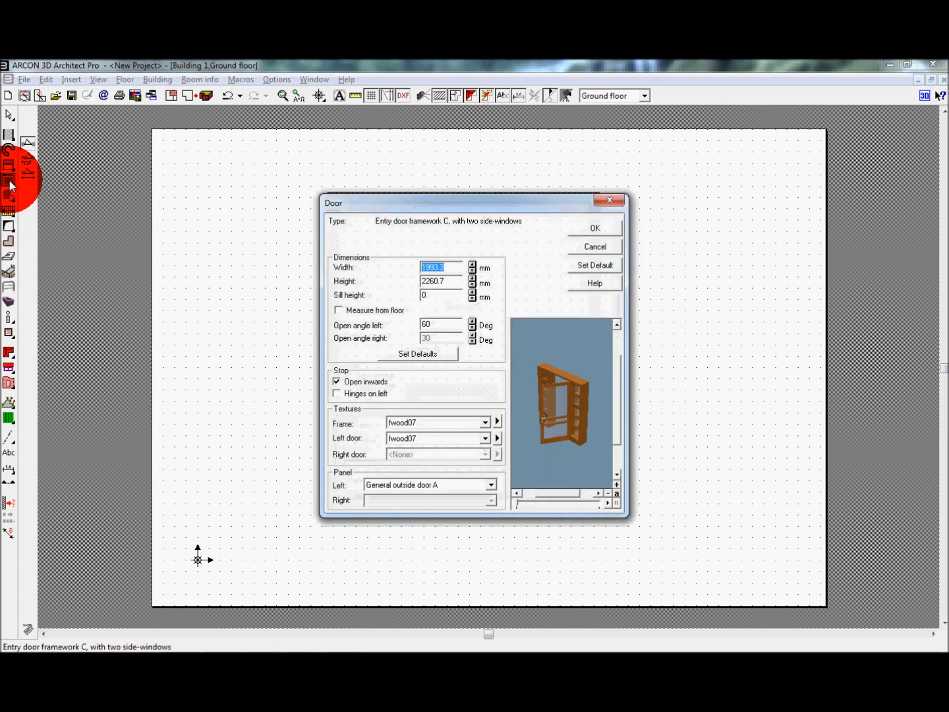
pyautogui.click(472, 376)
pyautogui.moveTo(528, 379); pyautogui.dragTo(555, 398)
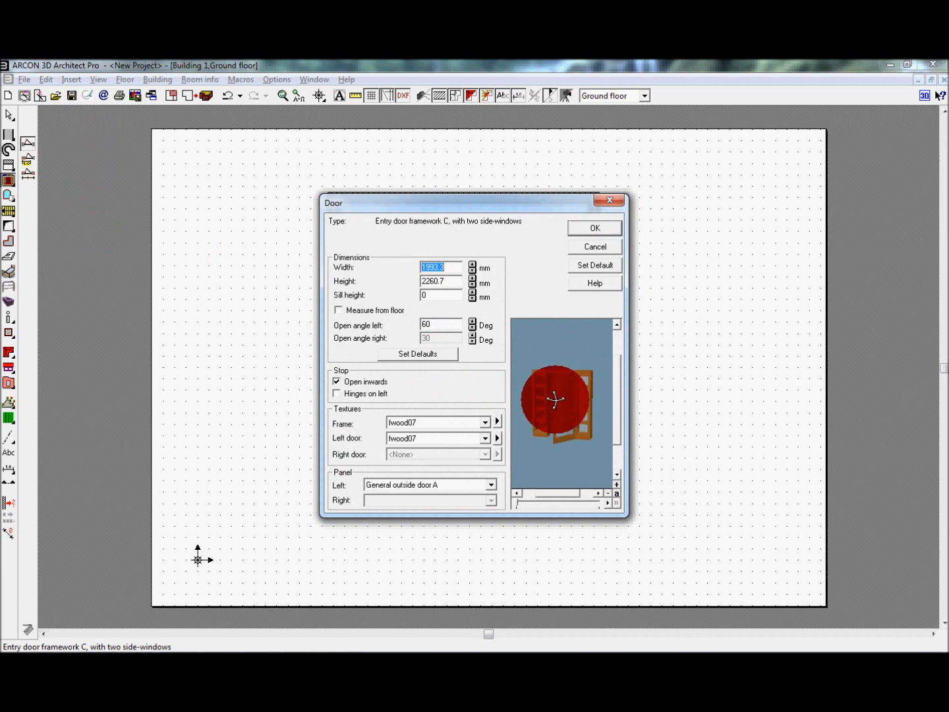
# Step: Set the inward-opening door's hinges to the left side
pyautogui.click(454, 284)
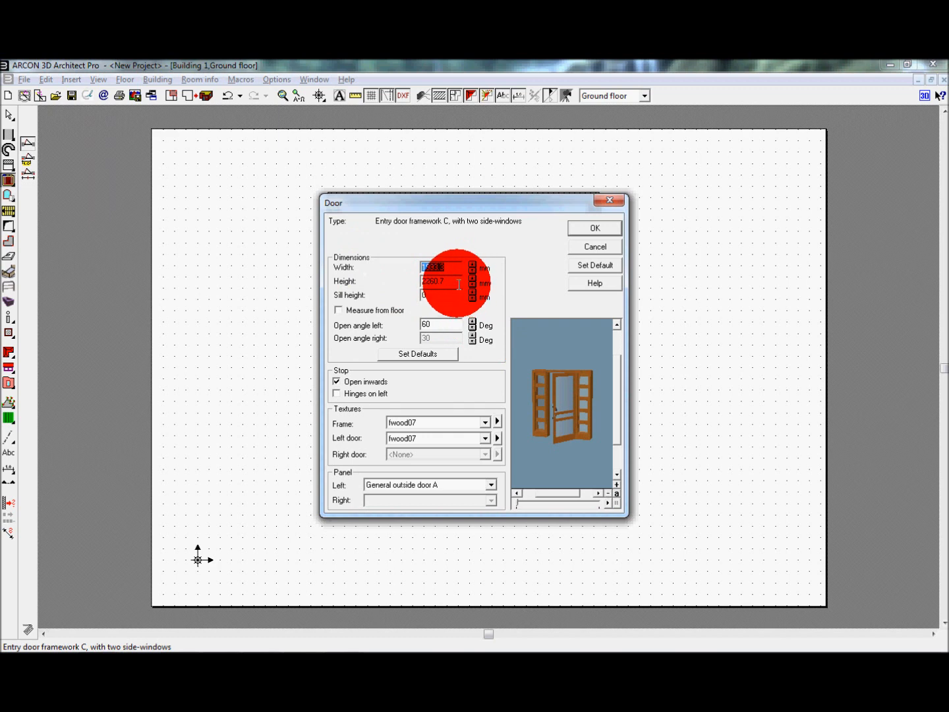
pyautogui.moveTo(455, 284); pyautogui.dragTo(416, 281)
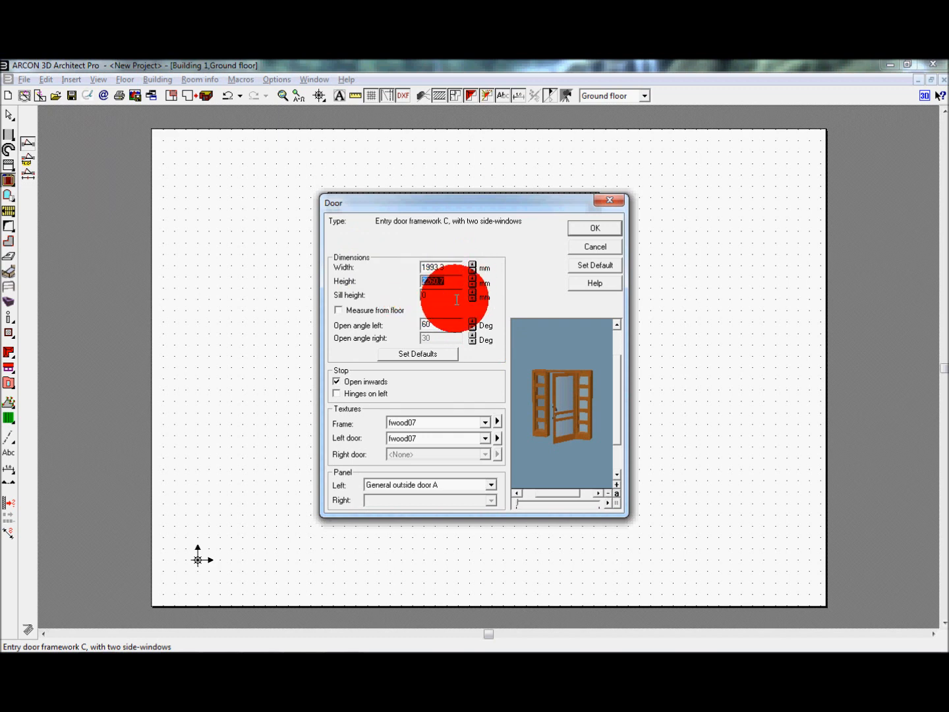
pyautogui.moveTo(456, 296); pyautogui.dragTo(407, 294)
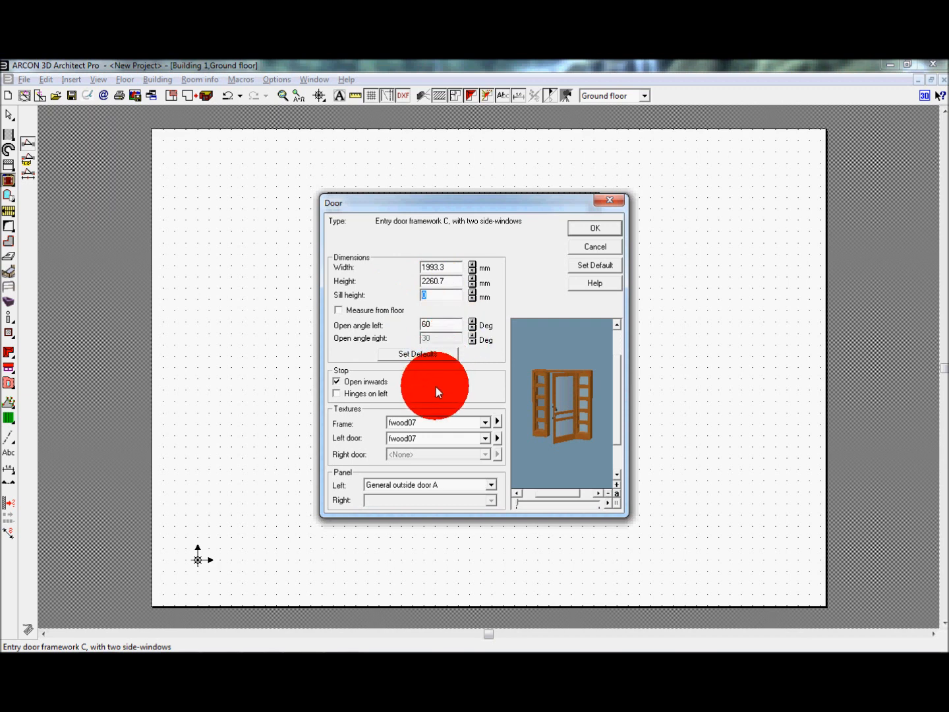
pyautogui.click(334, 380)
pyautogui.click(333, 381)
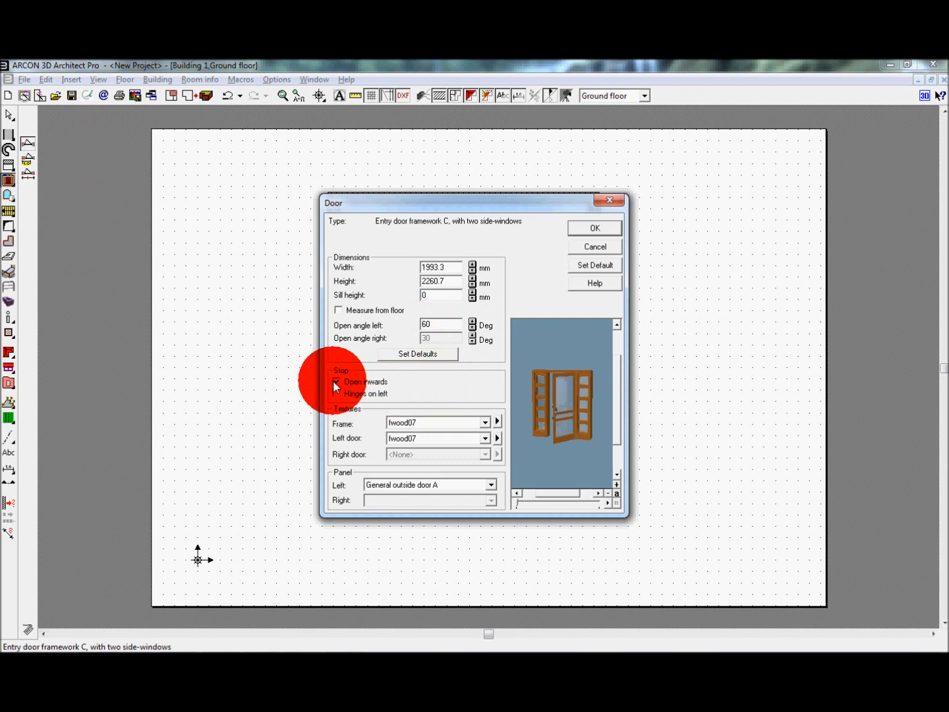
pyautogui.click(335, 393)
pyautogui.moveTo(534, 403); pyautogui.dragTo(507, 459)
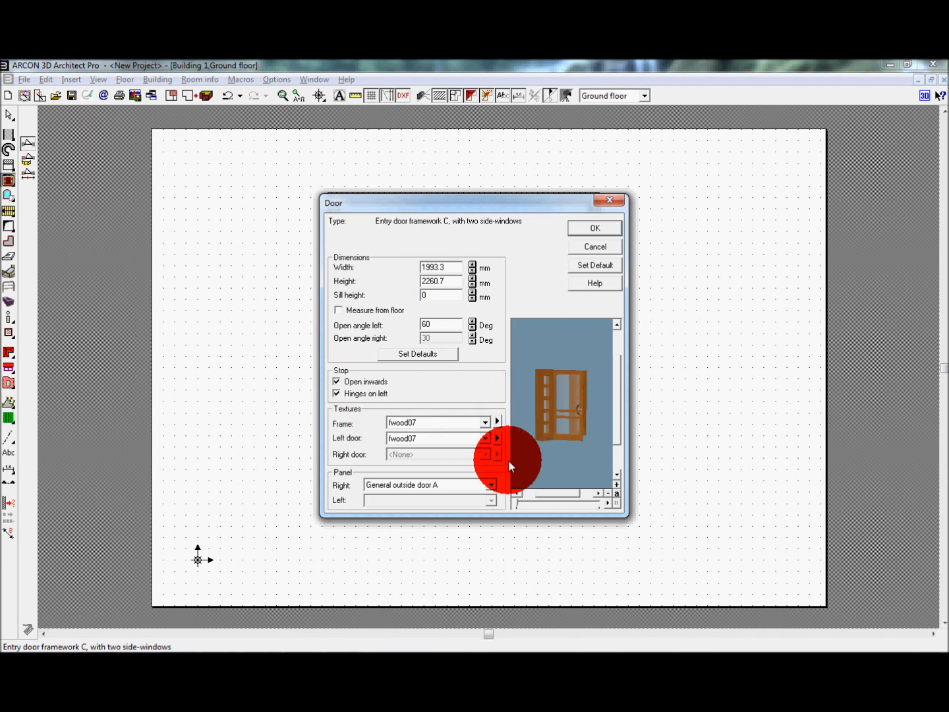
# Step: Set the door's right panel to Basic entry door BmF03 and accept the door settings
pyautogui.click(490, 485)
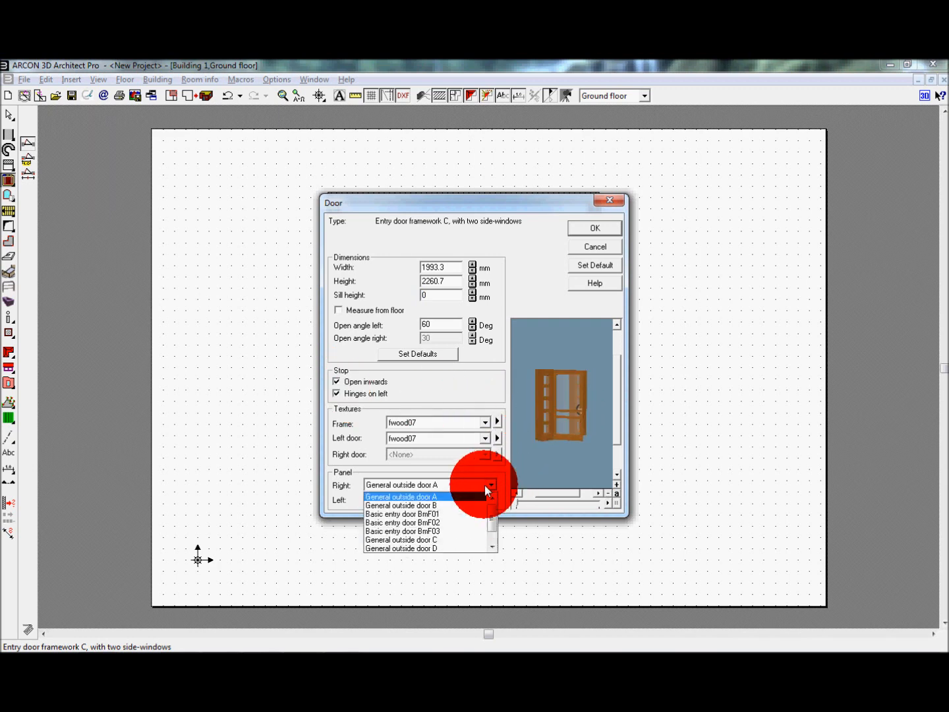
pyautogui.click(433, 531)
pyautogui.click(548, 439)
pyautogui.moveTo(548, 439); pyautogui.dragTo(553, 362)
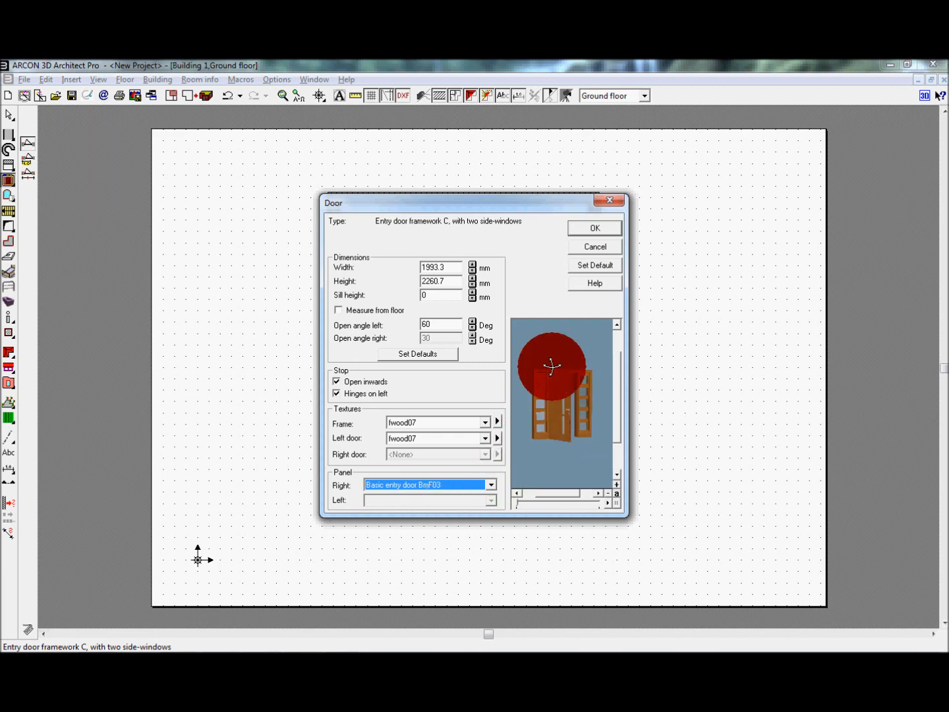
pyautogui.click(584, 227)
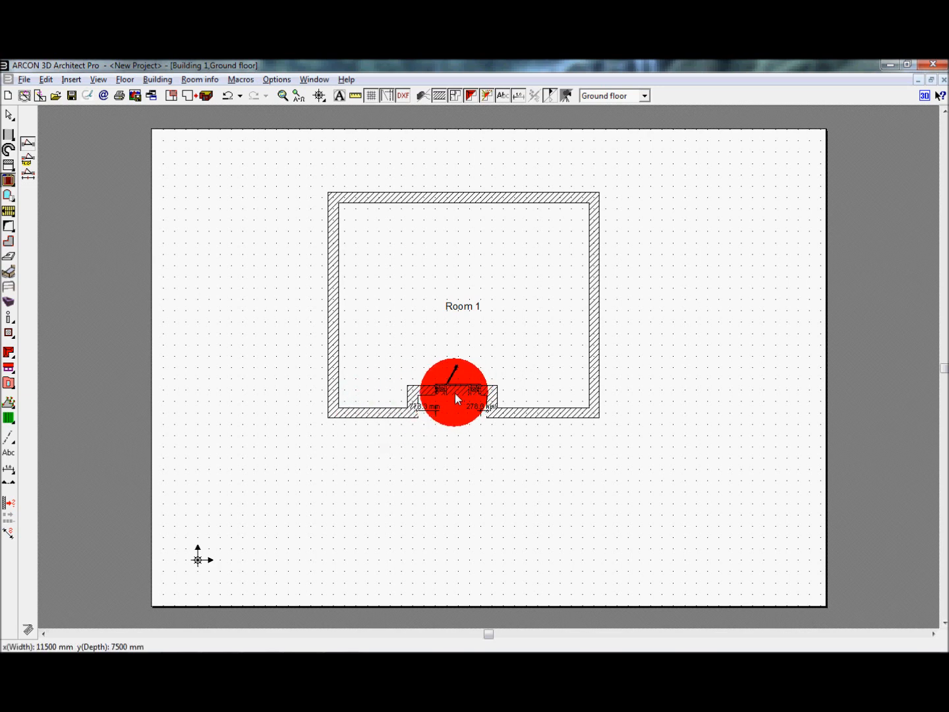
# Step: Place the door freely in the recessed front wall, swinging into the room from its left side, and undo the placement
pyautogui.click(452, 394)
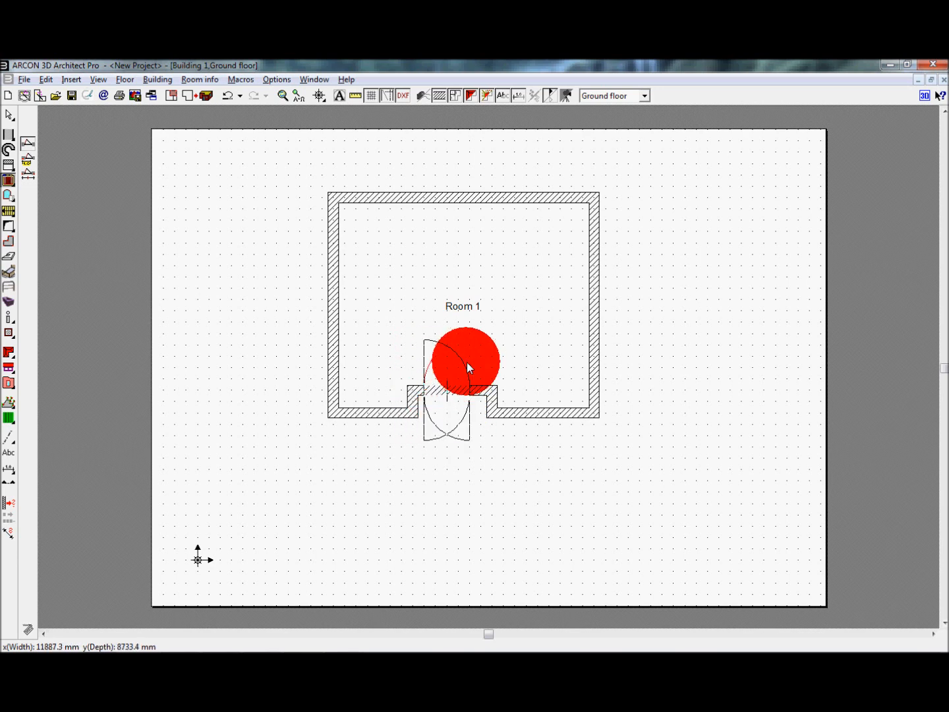
pyautogui.click(427, 359)
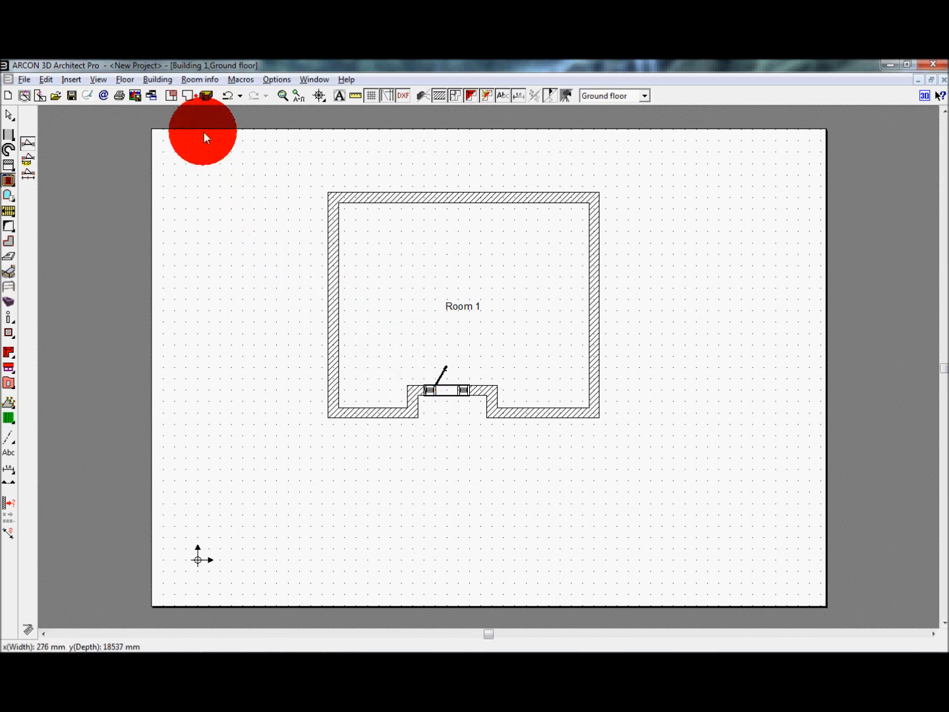
pyautogui.click(224, 100)
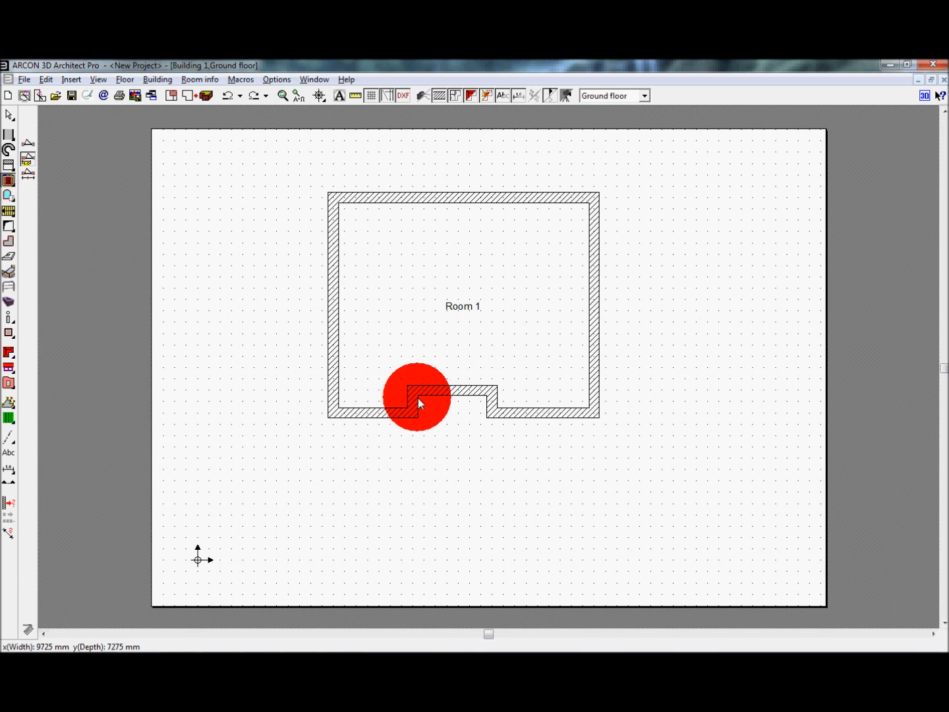
# Step: Place the door 100 mm right of the recess's left corner, swinging into the room, and undo the placement
pyautogui.click(466, 394)
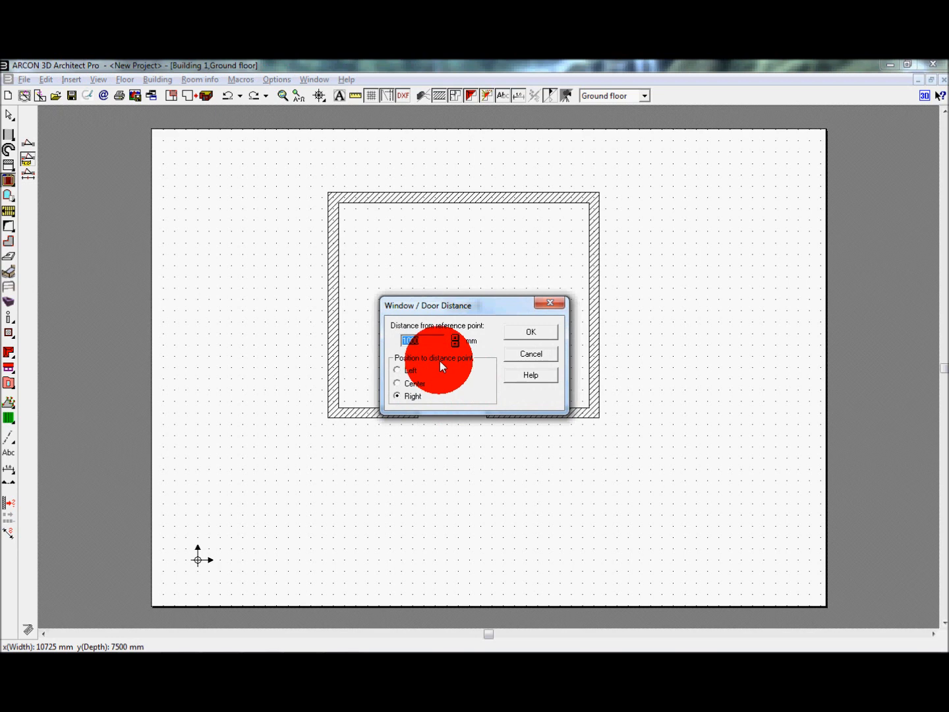
pyautogui.write('100')
pyautogui.click(525, 333)
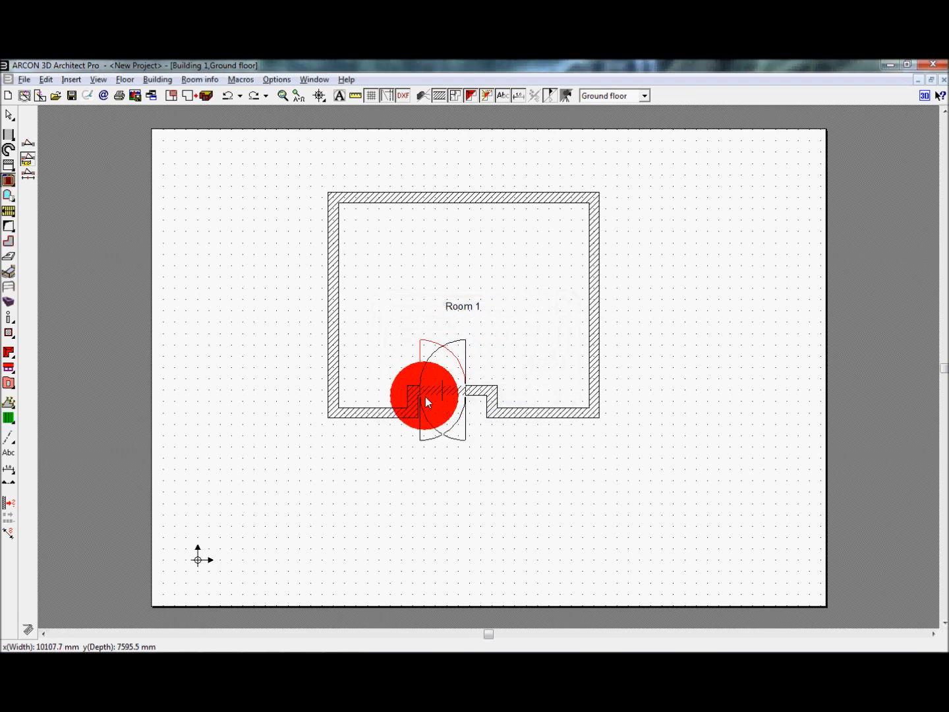
pyautogui.click(420, 354)
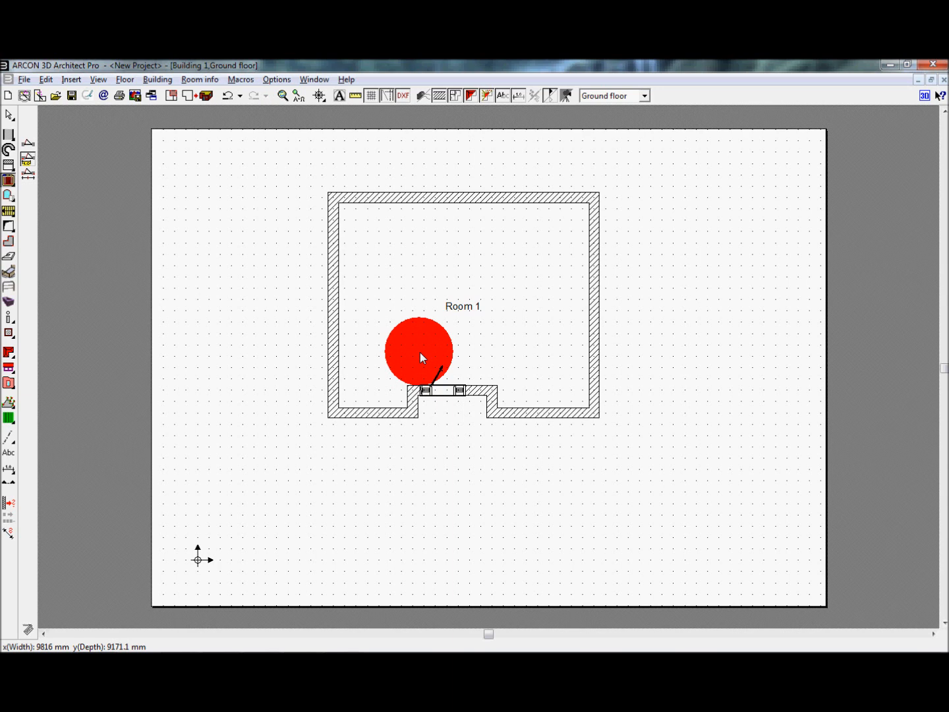
pyautogui.click(226, 96)
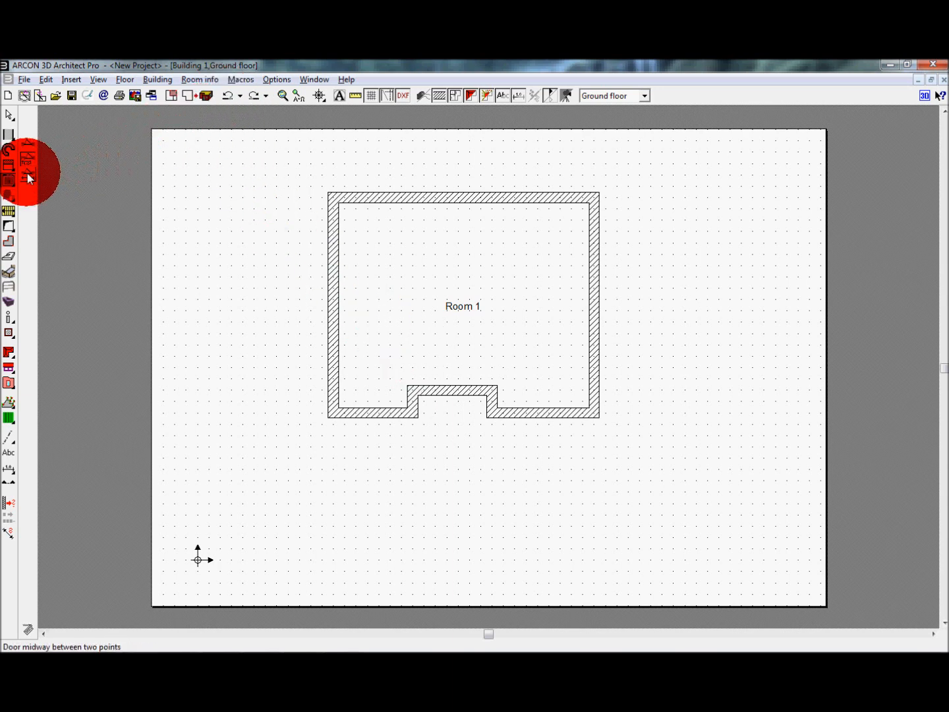
# Step: Place the door midway between the two corners of the recessed wall, swinging into the room from its left side
pyautogui.click(27, 173)
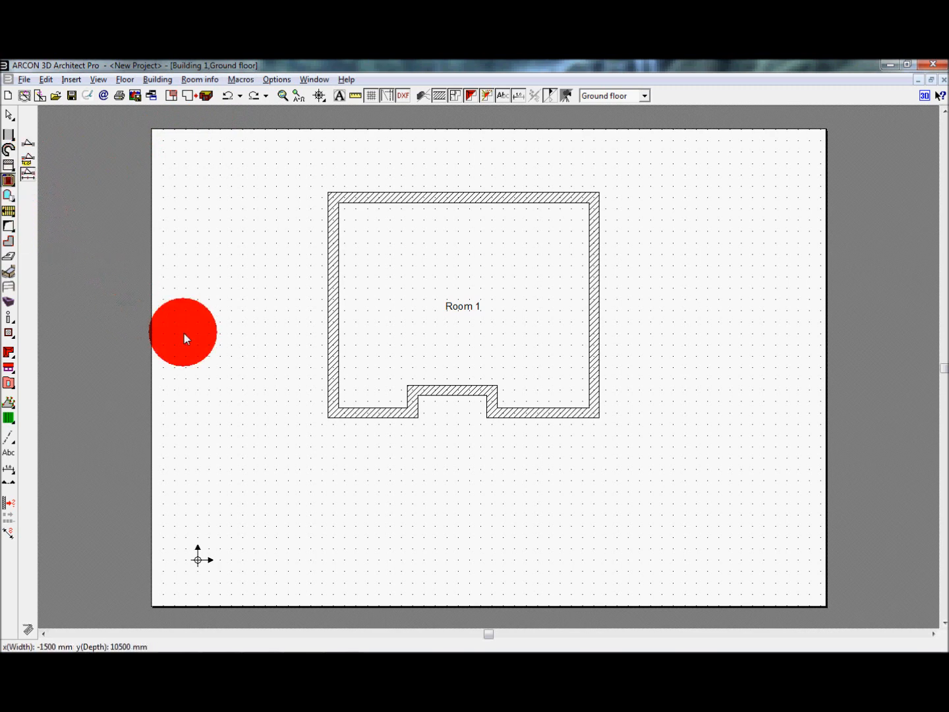
pyautogui.moveTo(424, 394)
pyautogui.mouseDown()
pyautogui.moveTo(485, 396)
pyautogui.moveTo(433, 421)
pyautogui.moveTo(429, 349)
pyautogui.mouseUp()
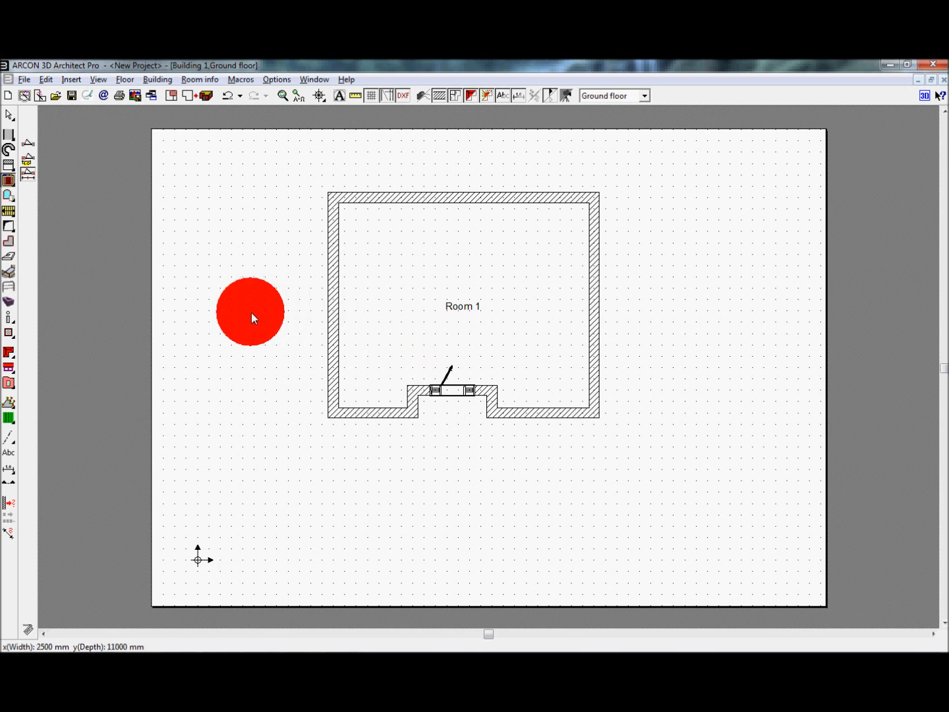
# Step: Examine the entry door and walls in 3D from several angles and return to the floor plan
pyautogui.press('F12')
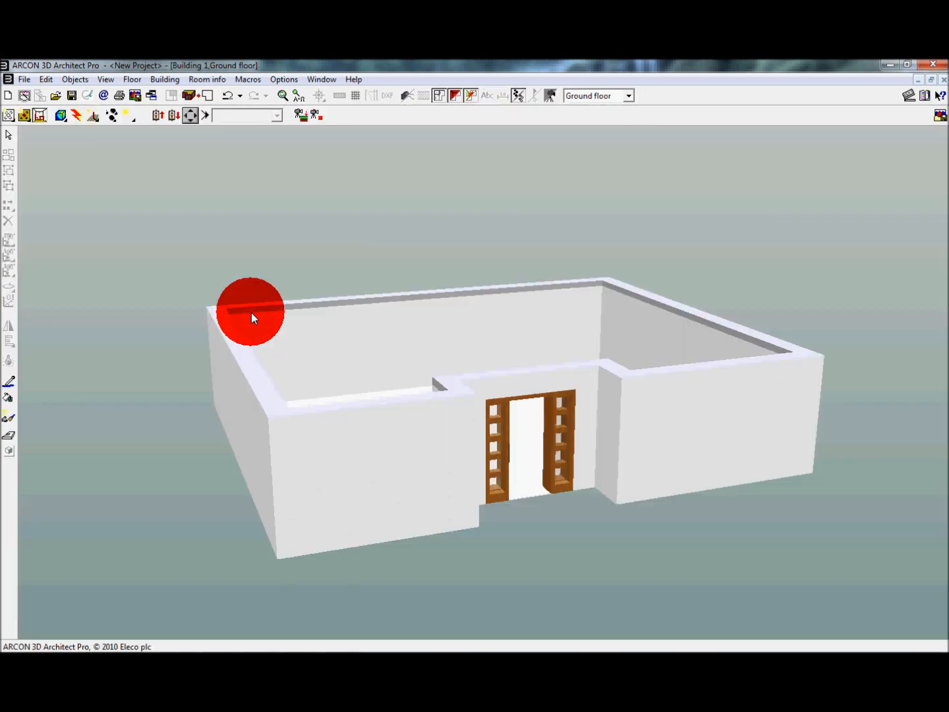
pyautogui.press('Right')
pyautogui.press('Right')
pyautogui.press('Right')
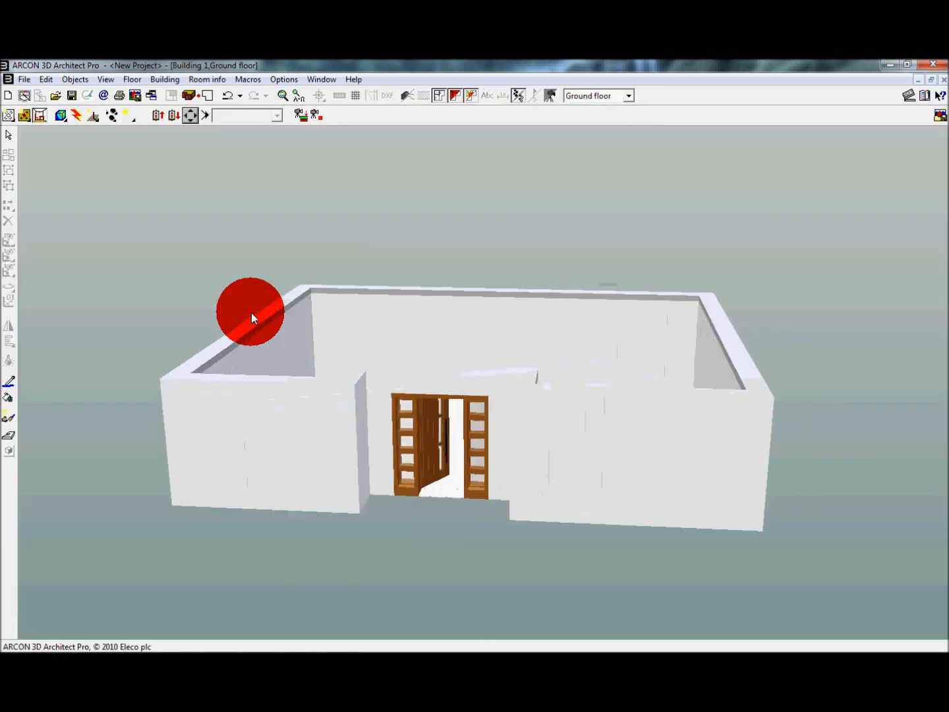
pyautogui.press('Left')
pyautogui.press('Left')
pyautogui.press('Left')
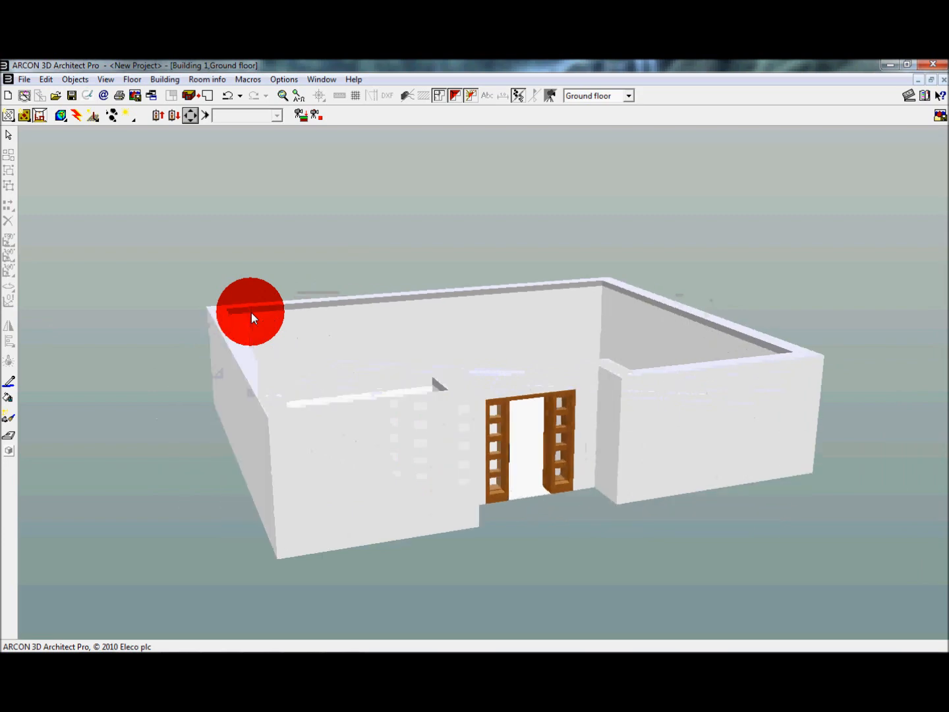
pyautogui.press('Down')
pyautogui.press('Down')
pyautogui.press('Right')
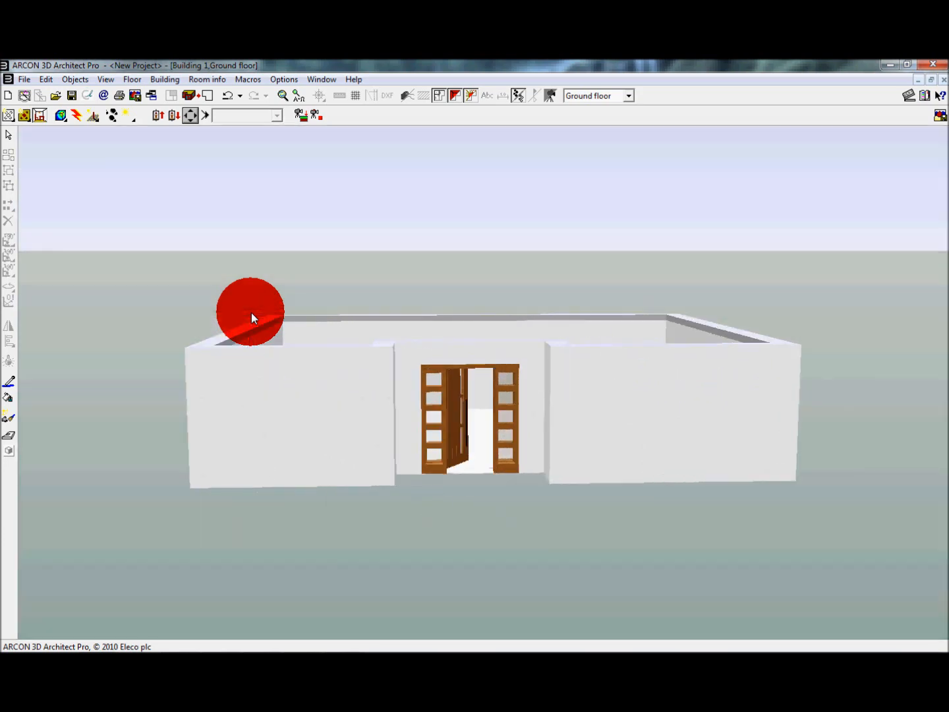
pyautogui.press('F12')
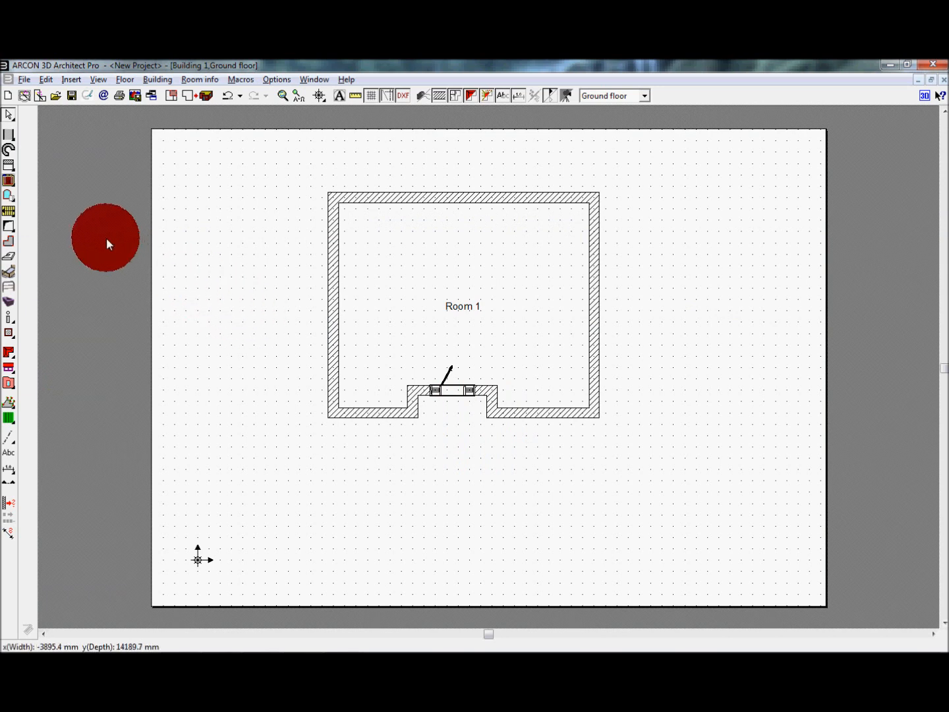
# Step: Choose the advanced window construction with posts and bars and open its settings
pyautogui.click(10, 200)
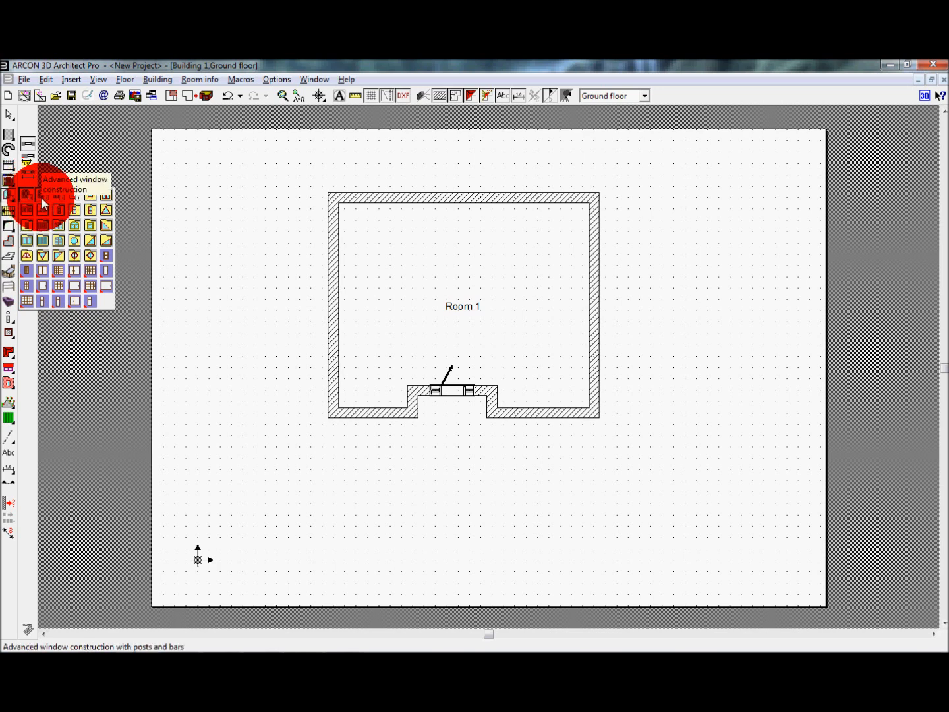
pyautogui.click(42, 199)
pyautogui.doubleClick(9, 197)
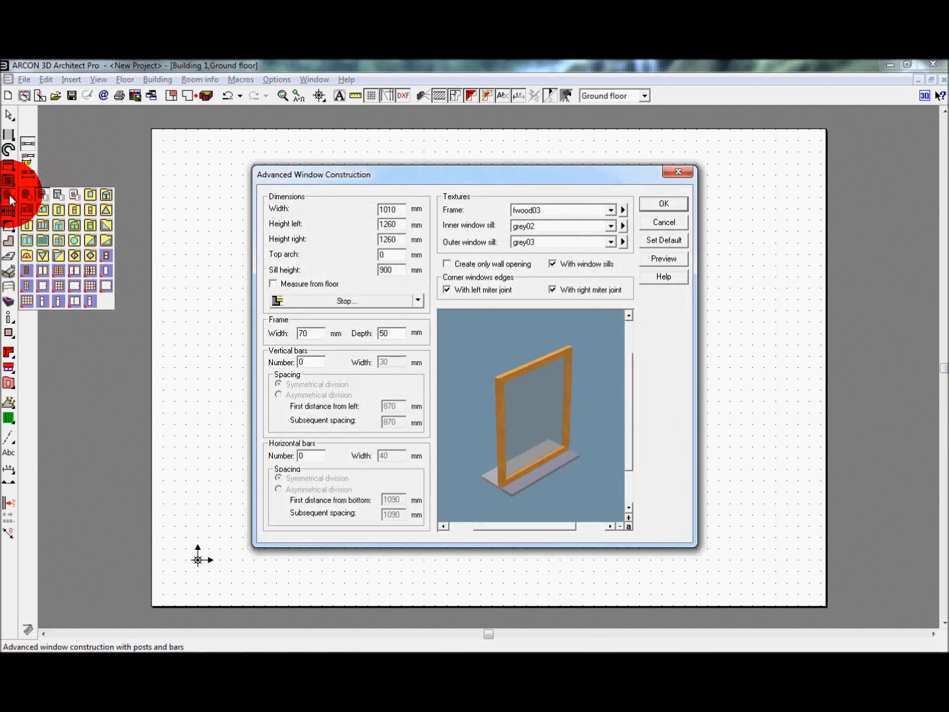
pyautogui.moveTo(442, 350)
pyautogui.mouseDown()
pyautogui.moveTo(508, 375)
pyautogui.moveTo(507, 345)
pyautogui.moveTo(566, 360)
pyautogui.moveTo(494, 351)
pyautogui.moveTo(540, 295)
pyautogui.moveTo(519, 354)
pyautogui.moveTo(524, 383)
pyautogui.mouseUp()
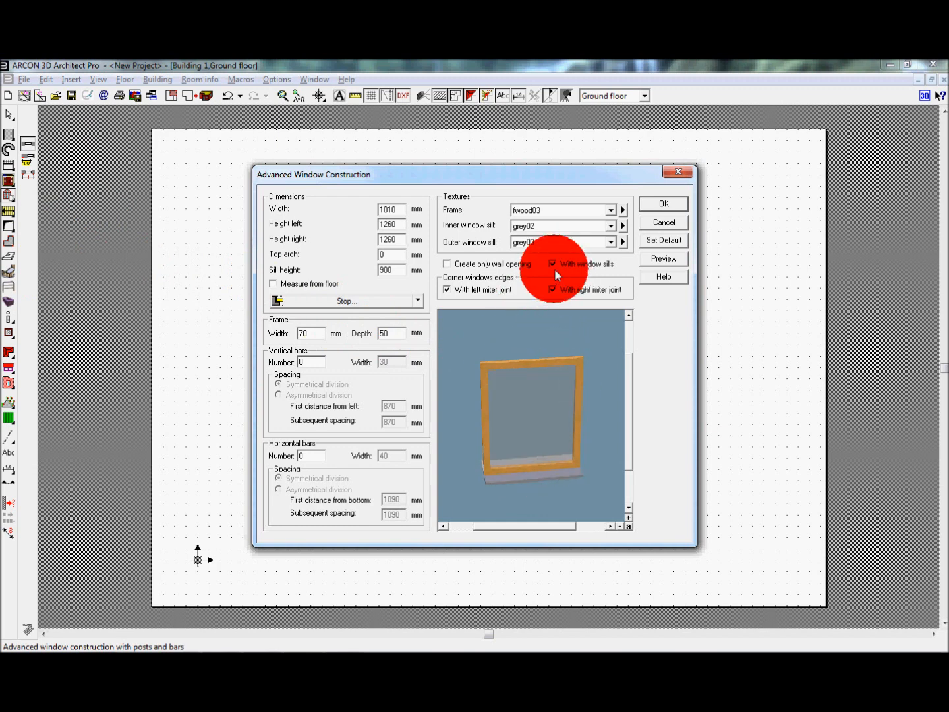
# Step: Configure the window without window sills, with 2 vertical bars and 1 horizontal bar, and accept the settings
pyautogui.click(552, 263)
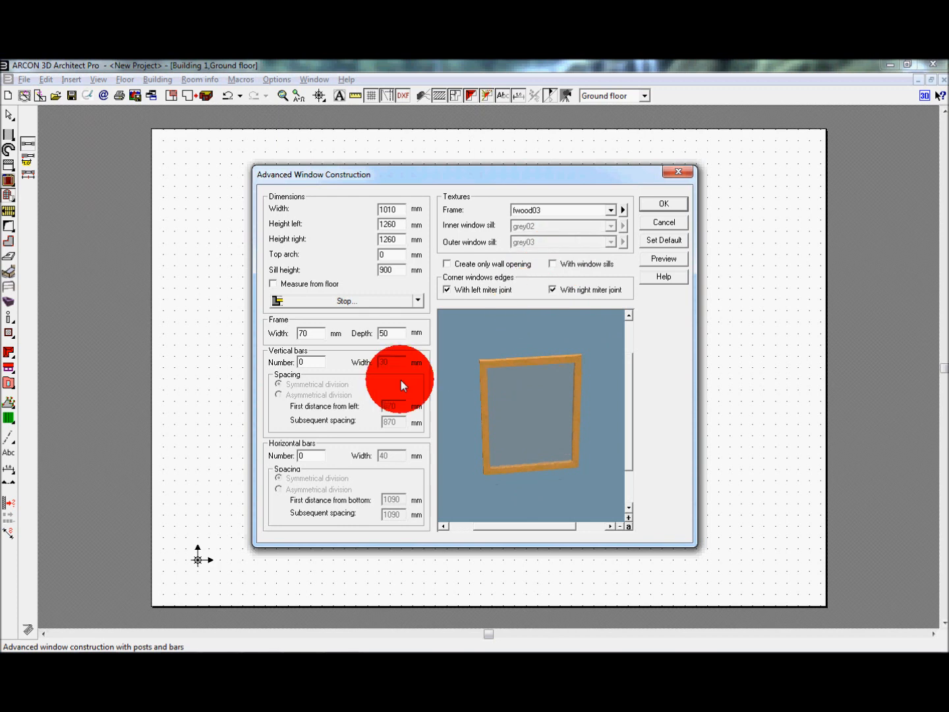
pyautogui.moveTo(313, 361); pyautogui.dragTo(293, 361)
pyautogui.write('2')
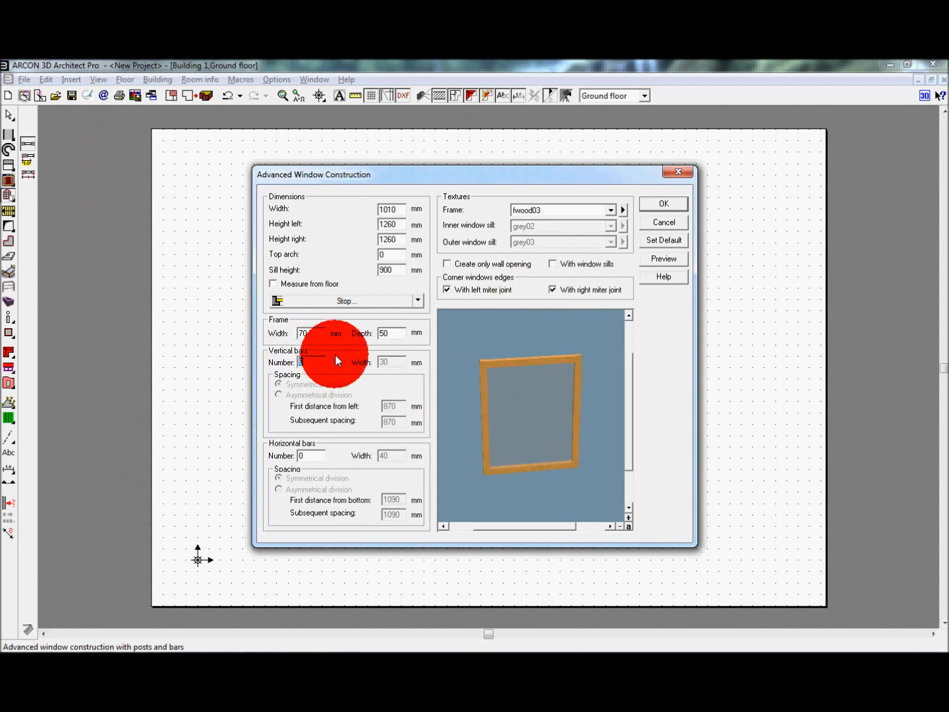
pyautogui.click(312, 454)
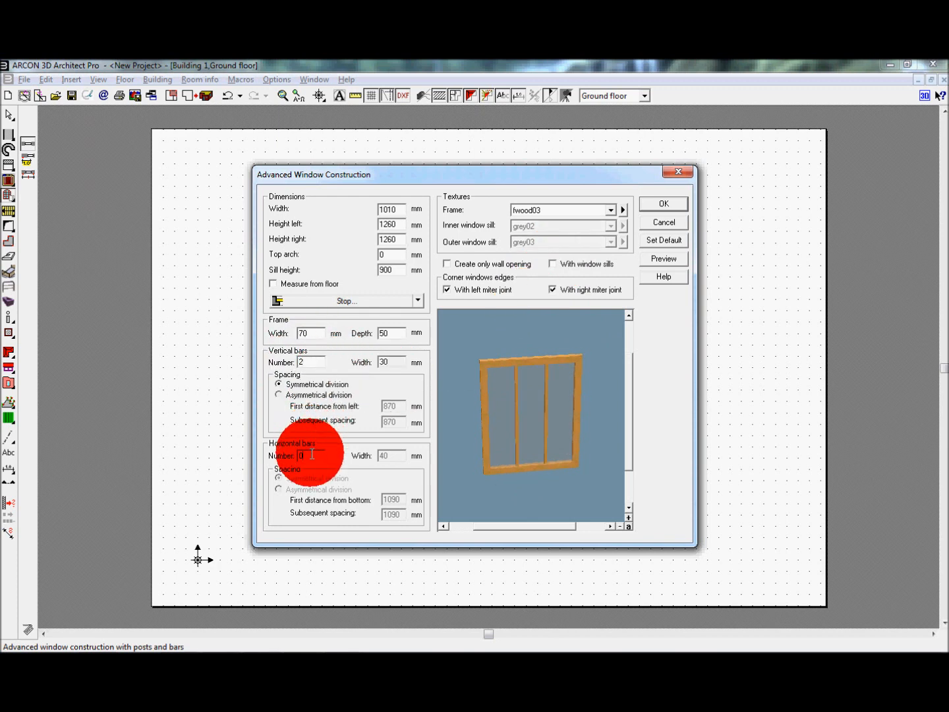
pyautogui.moveTo(319, 453); pyautogui.dragTo(289, 454)
pyautogui.write('1')
pyautogui.click(316, 365)
pyautogui.moveTo(466, 398); pyautogui.dragTo(567, 362)
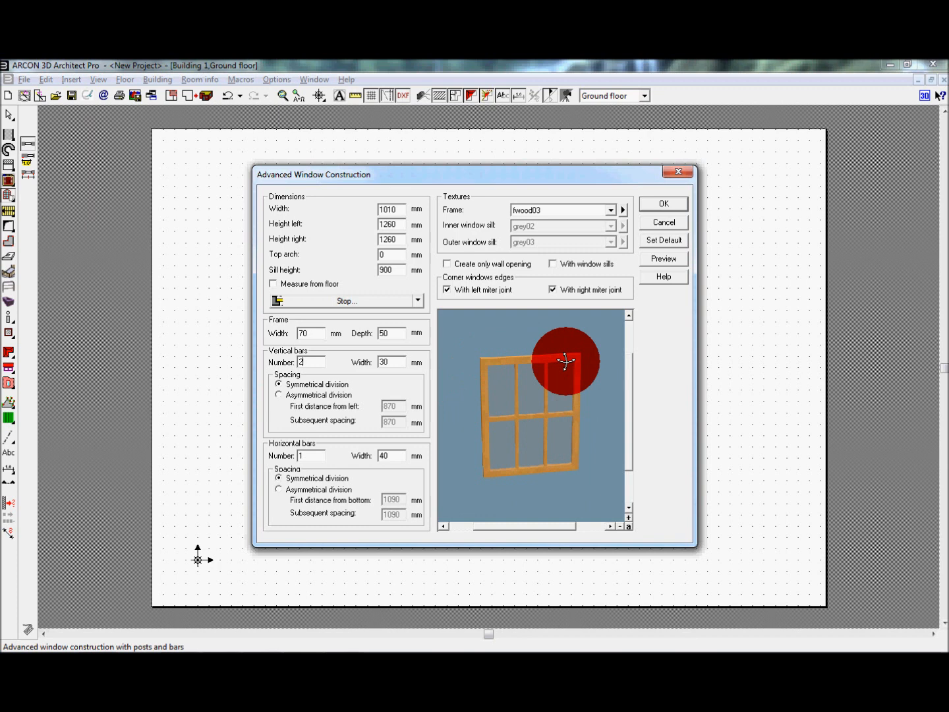
pyautogui.moveTo(565, 362); pyautogui.dragTo(555, 338)
pyautogui.click(656, 208)
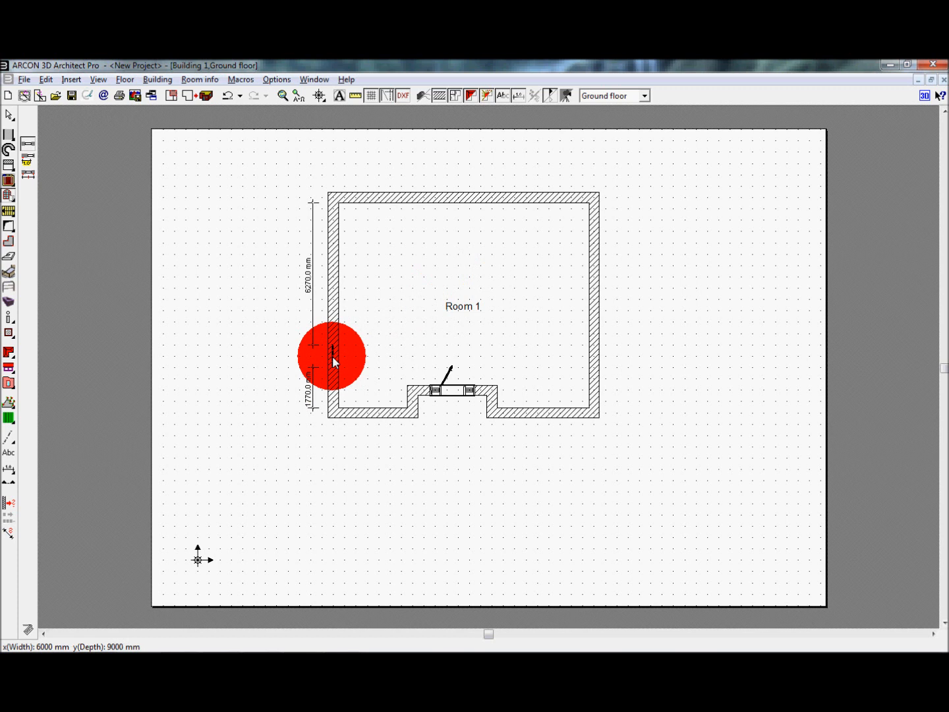
# Step: Place two windows side by side in the front wall left of the door and one midway along the front wall right of it
pyautogui.click(354, 410)
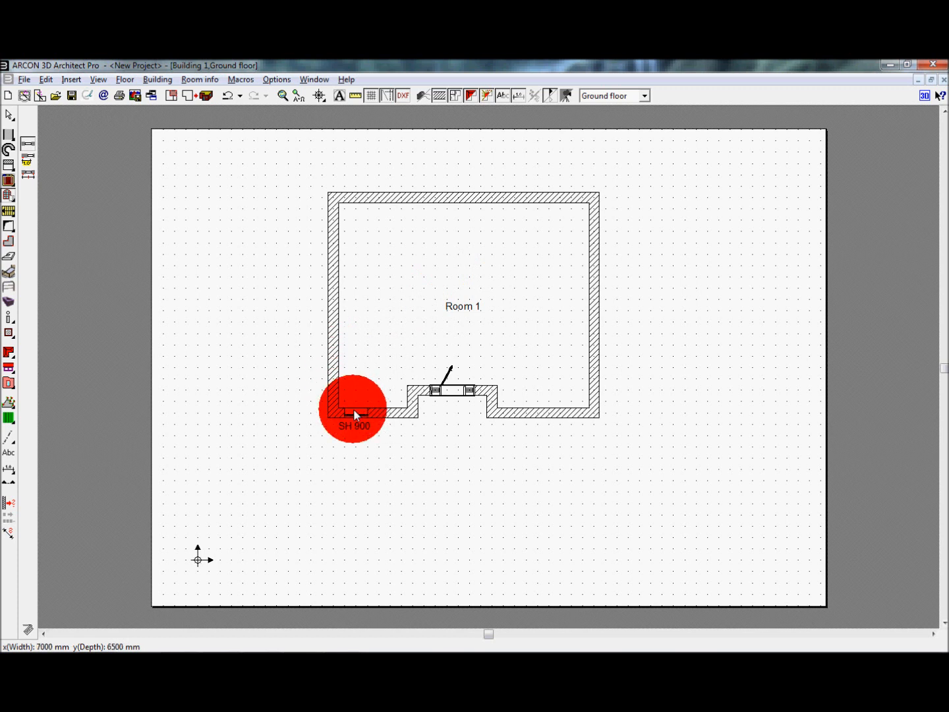
pyautogui.click(390, 412)
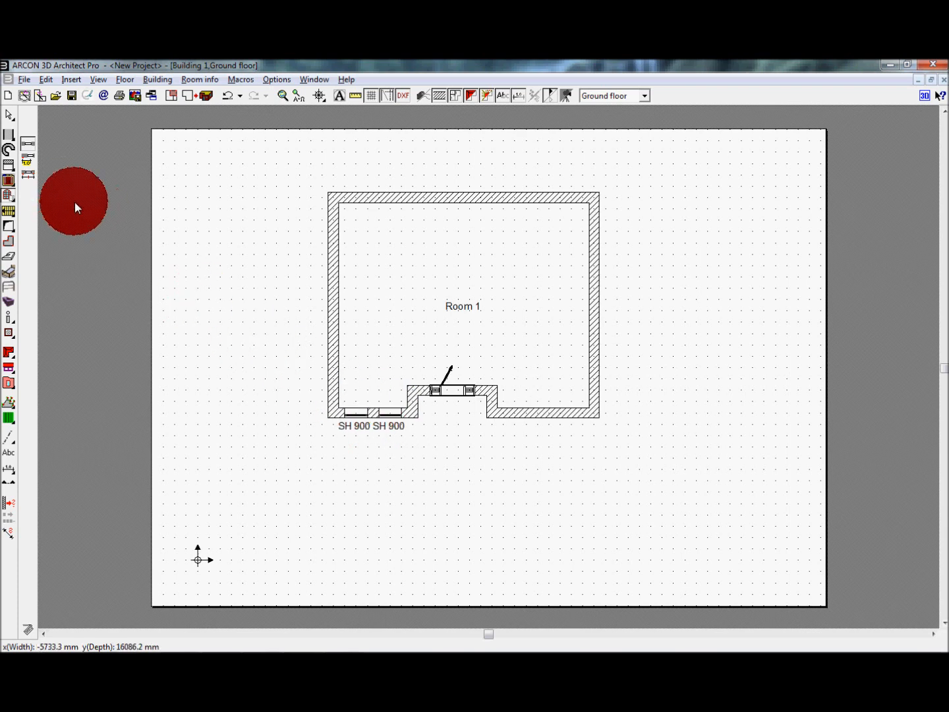
pyautogui.click(28, 175)
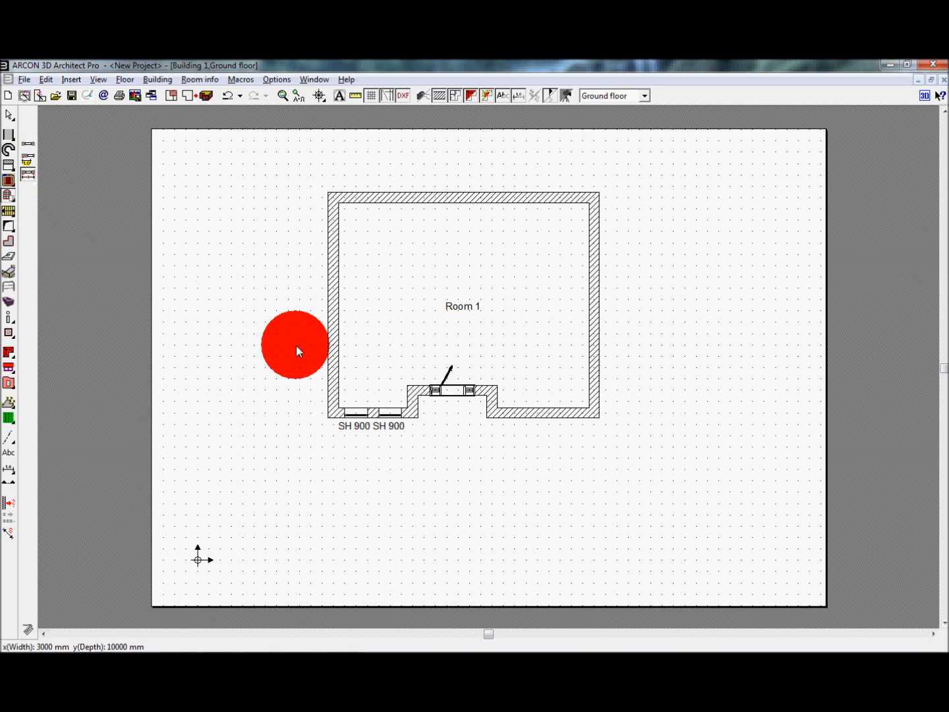
pyautogui.click(587, 405)
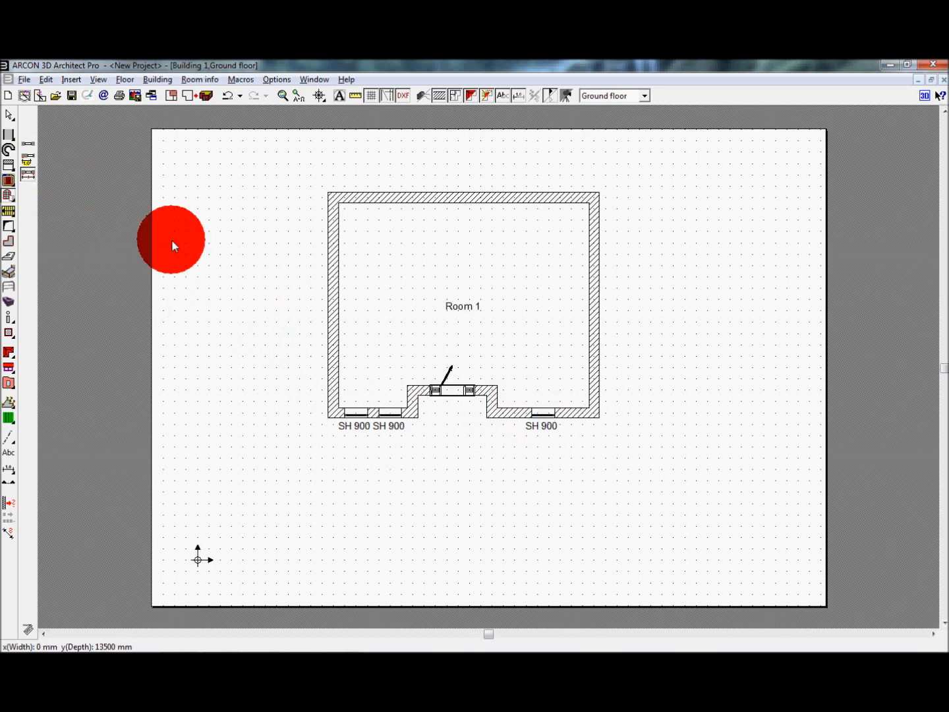
# Step: Place one window 200 mm from each end of the front wall section right of the door, flanking the middle window
pyautogui.click(30, 157)
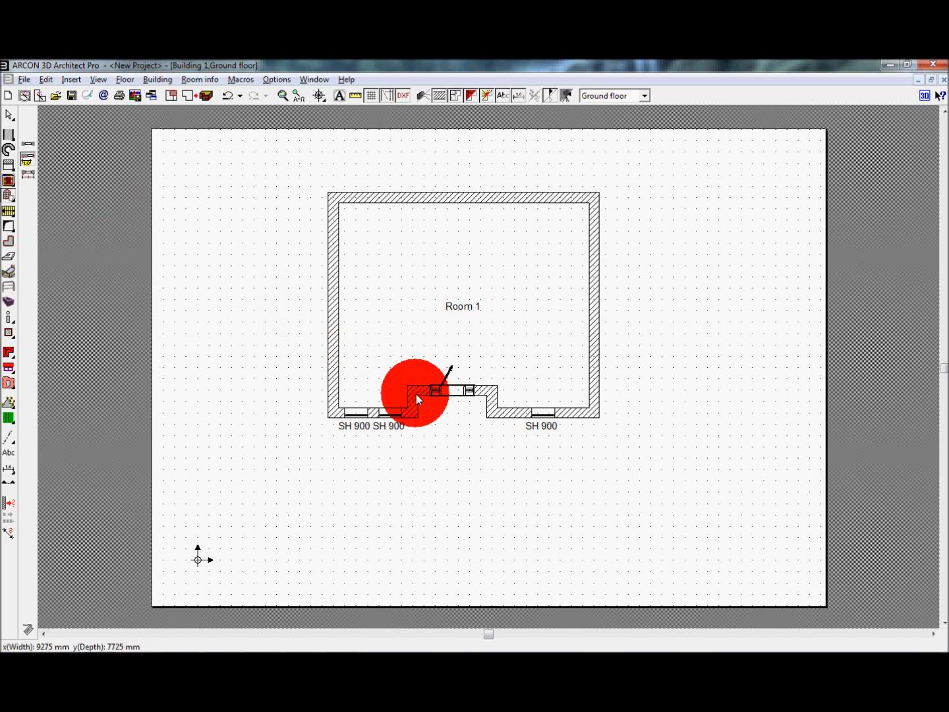
pyautogui.click(505, 409)
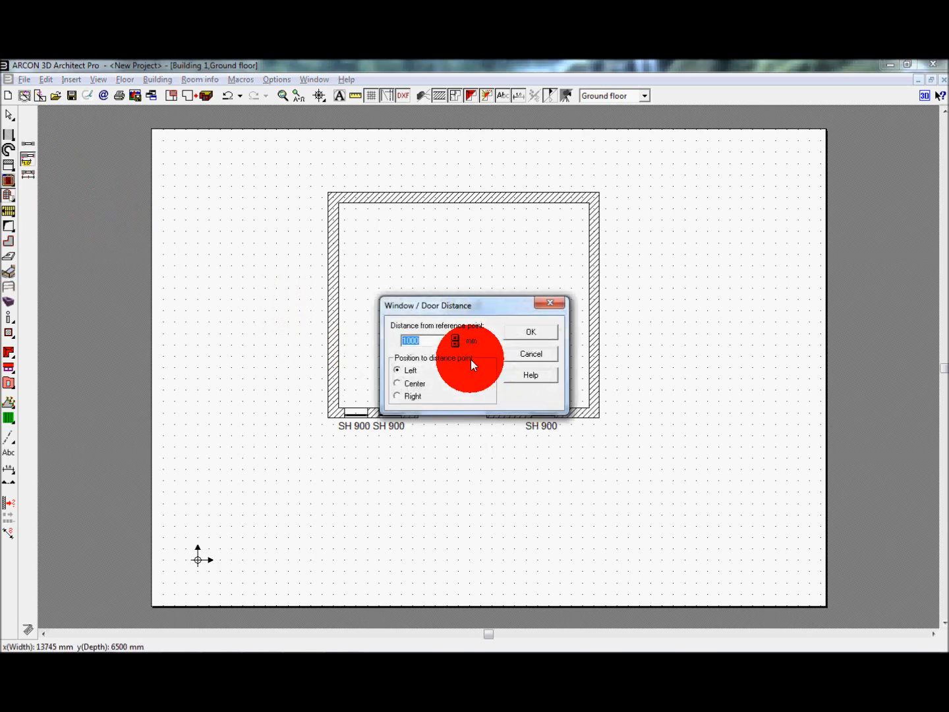
pyautogui.write('200')
pyautogui.click(531, 331)
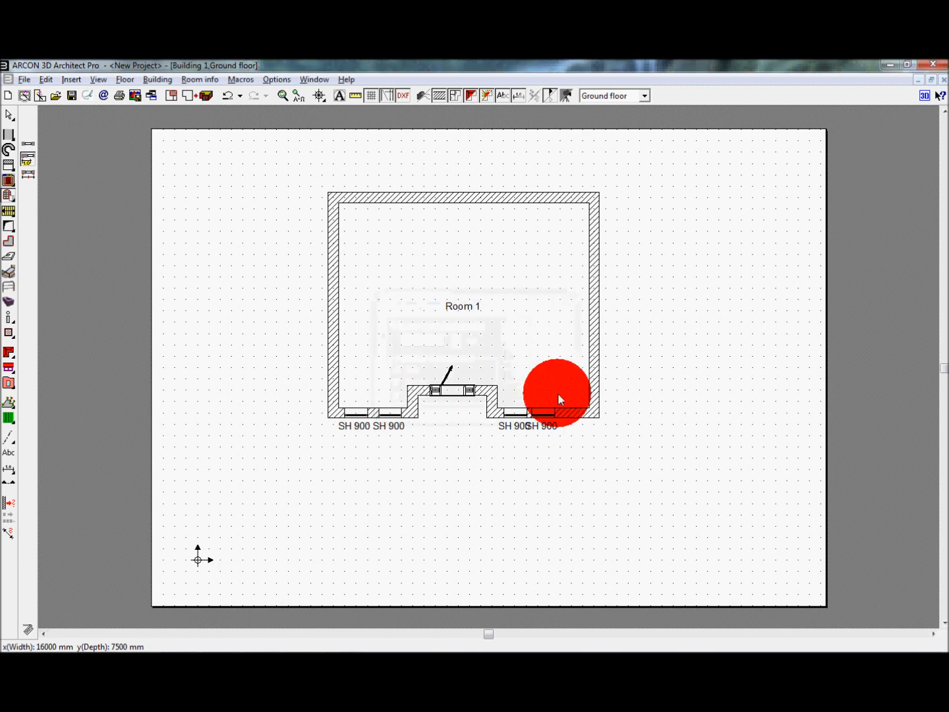
pyautogui.click(575, 408)
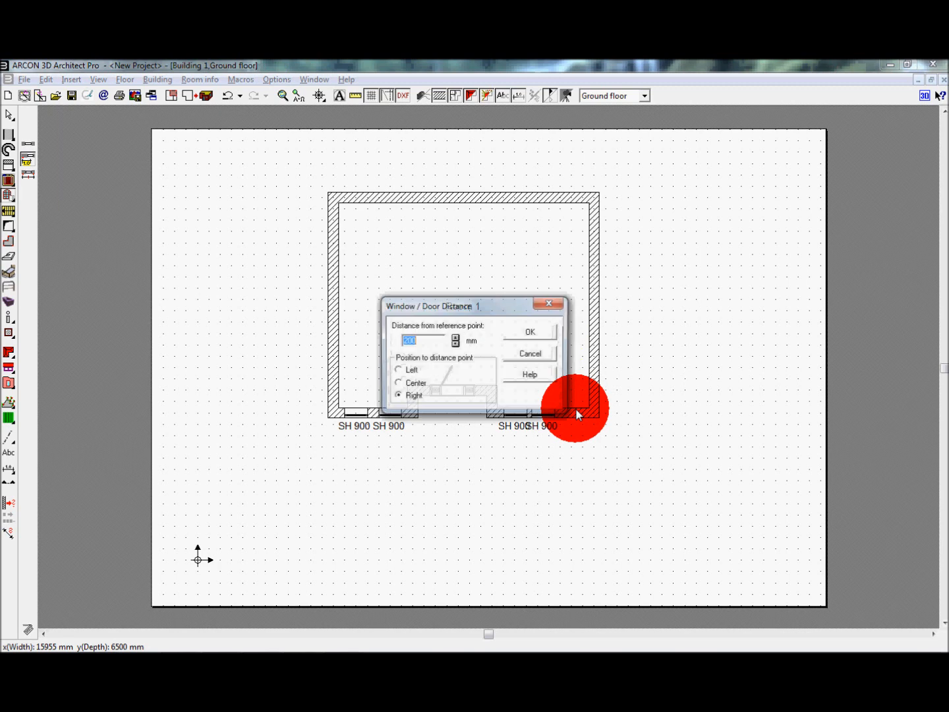
pyautogui.click(531, 333)
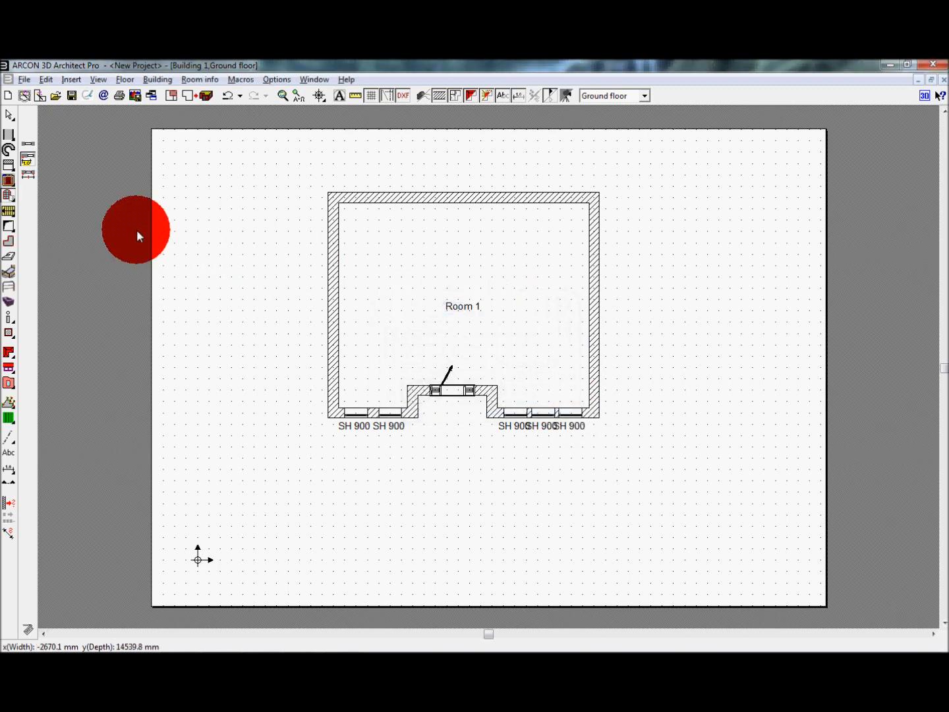
# Step: Check the front windows in 3D, then review the settings of the leftmost window and the entry door from the floor plan
pyautogui.press('F12')
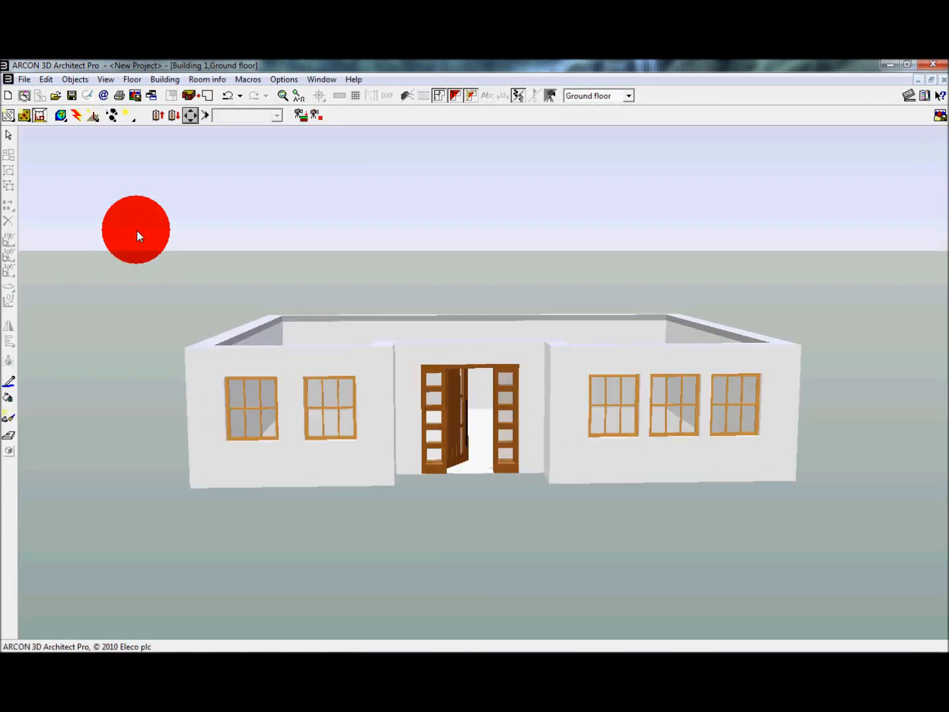
pyautogui.press('F12')
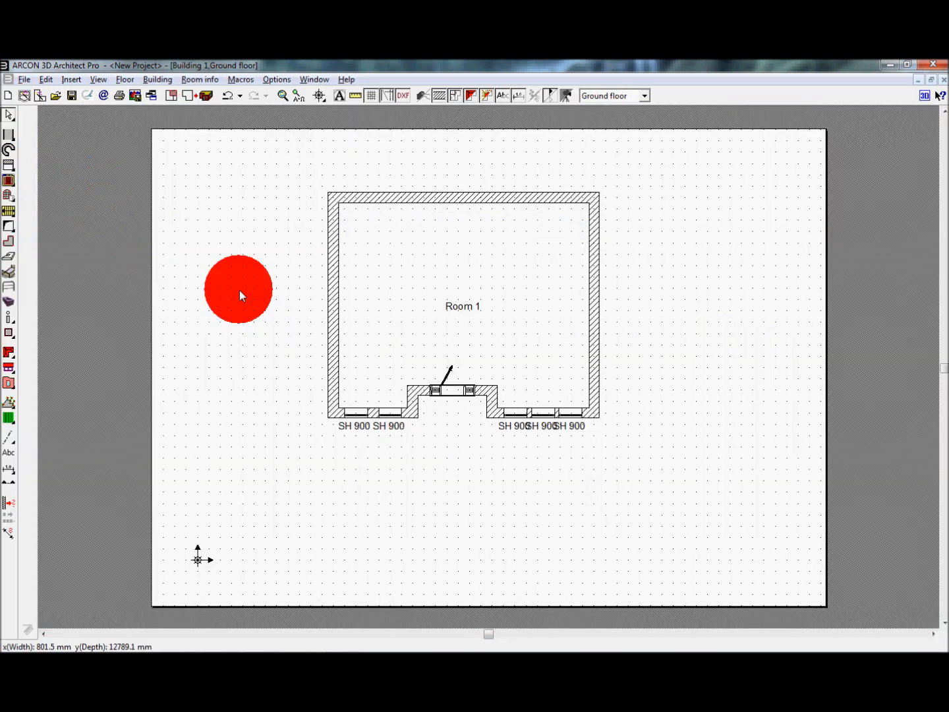
pyautogui.doubleClick(353, 411)
pyautogui.moveTo(455, 408); pyautogui.dragTo(491, 384)
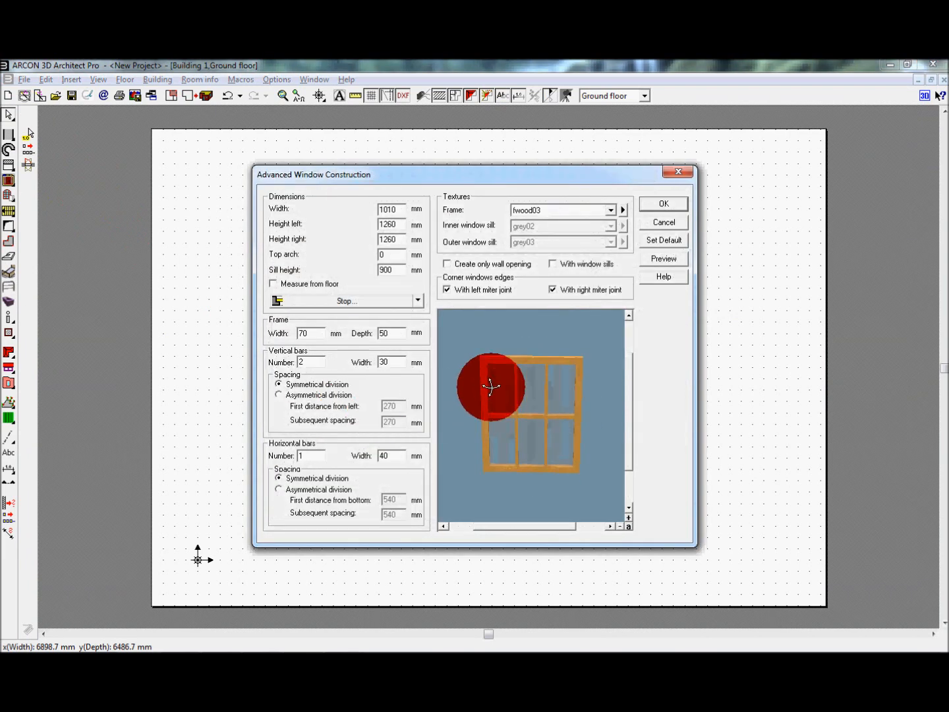
pyautogui.click(656, 203)
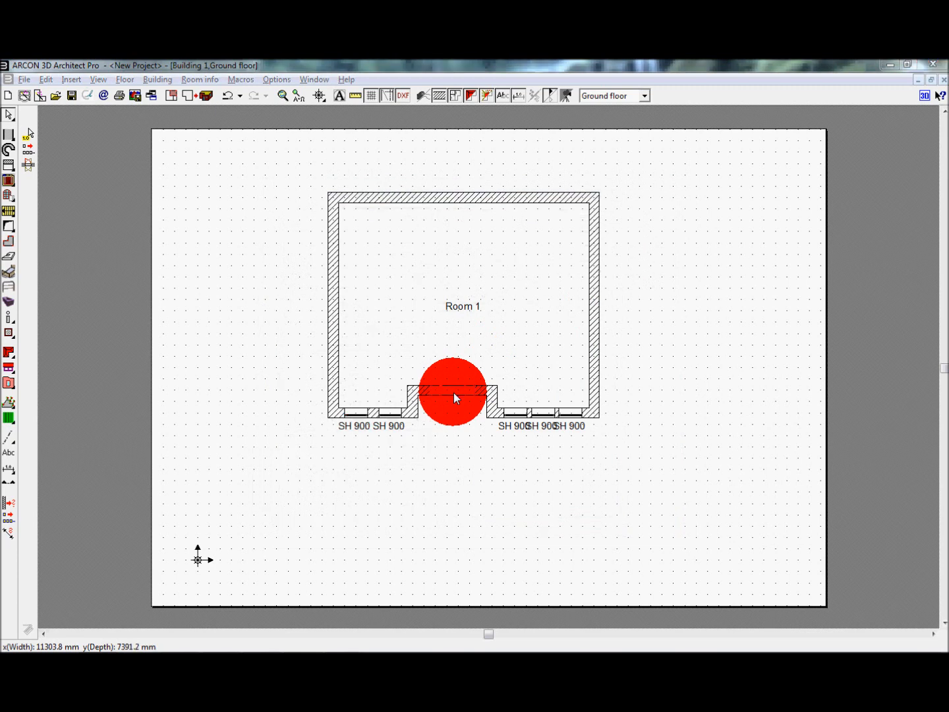
pyautogui.doubleClick(455, 394)
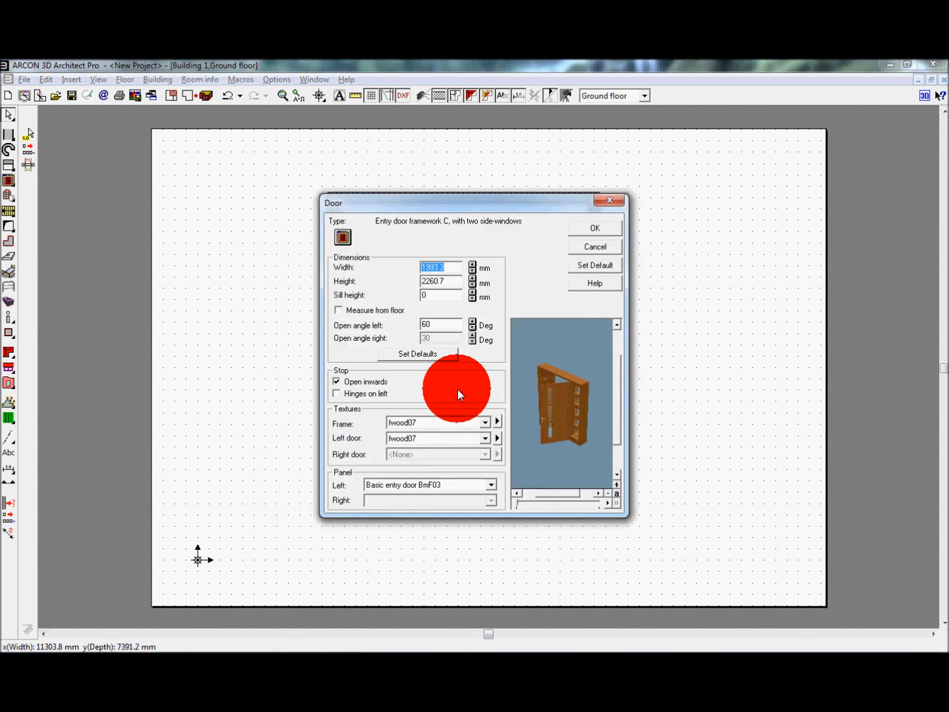
pyautogui.click(599, 230)
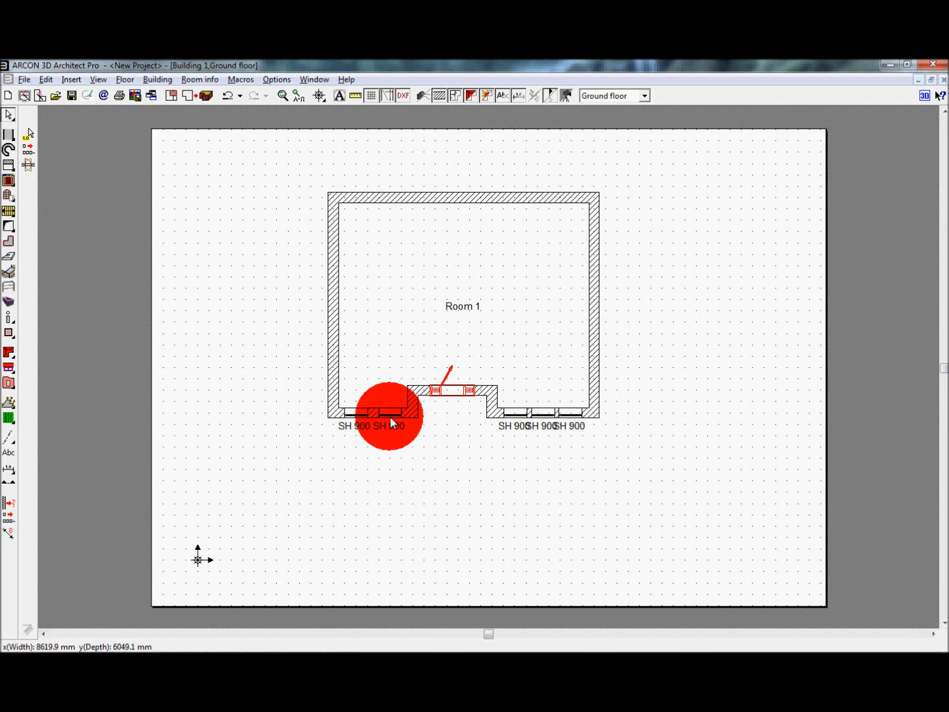
# Step: Hide the window sill height labels and switch the floor plan to architectural representation
pyautogui.click(339, 96)
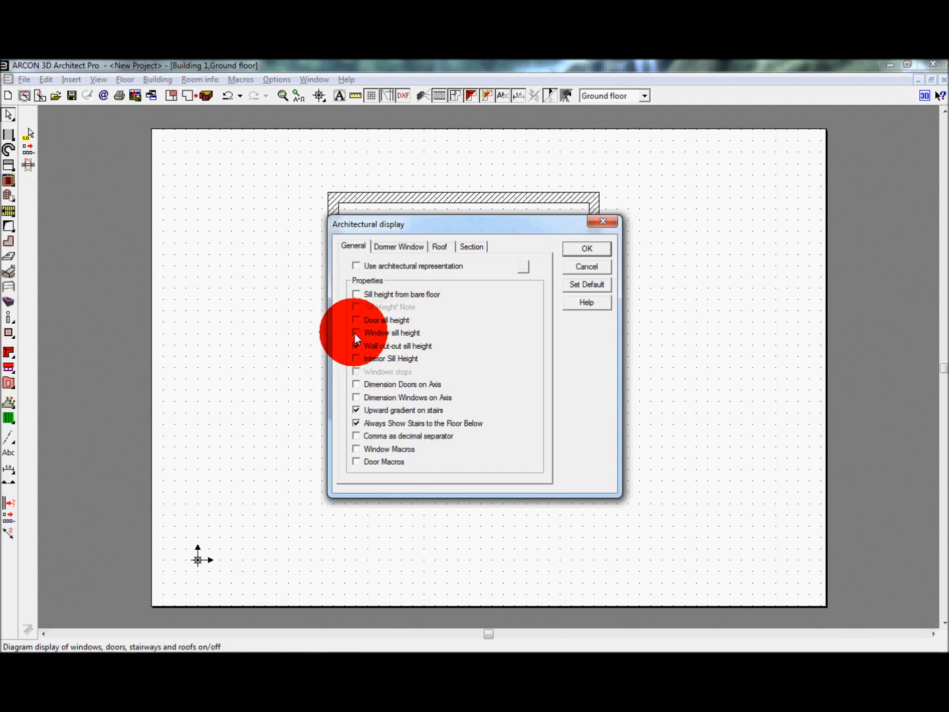
pyautogui.click(586, 248)
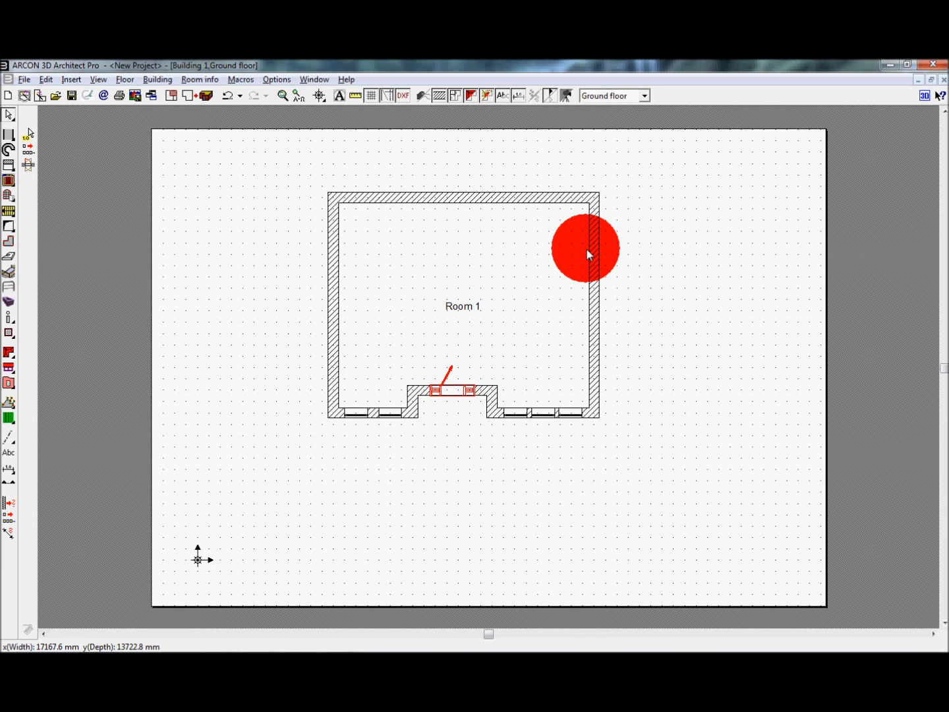
pyautogui.click(334, 96)
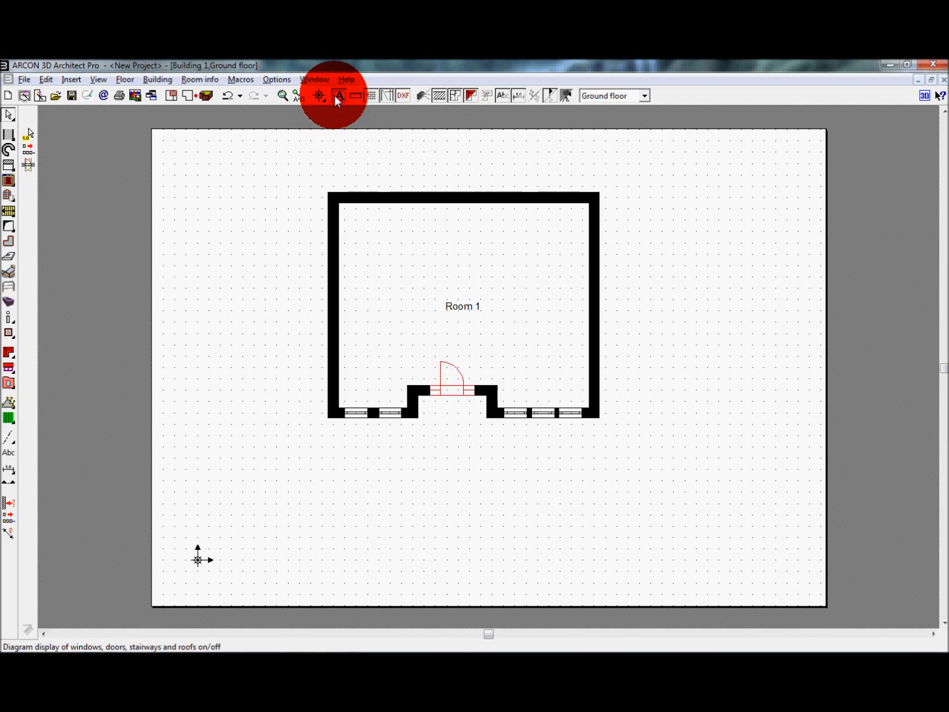